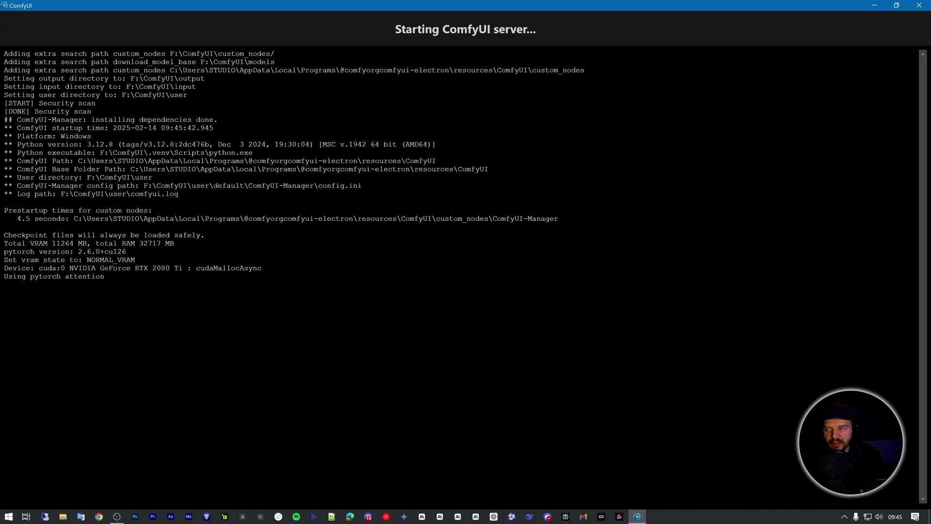
Launch ComfyUI maximized with the sc_00018 workflow and close the Missing Node Types warning
{"action": "double_click", "coordinate": [233, 6]}
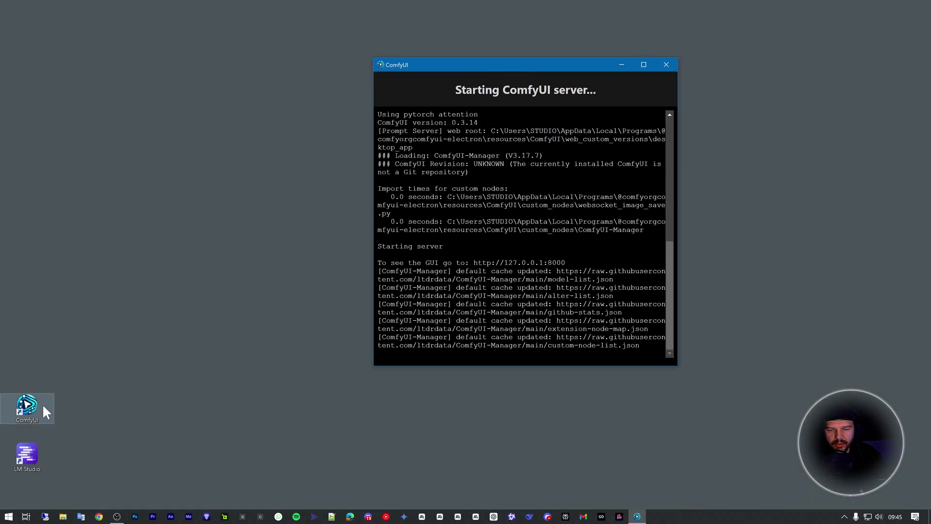
{"action": "left_click", "coordinate": [36, 407]}
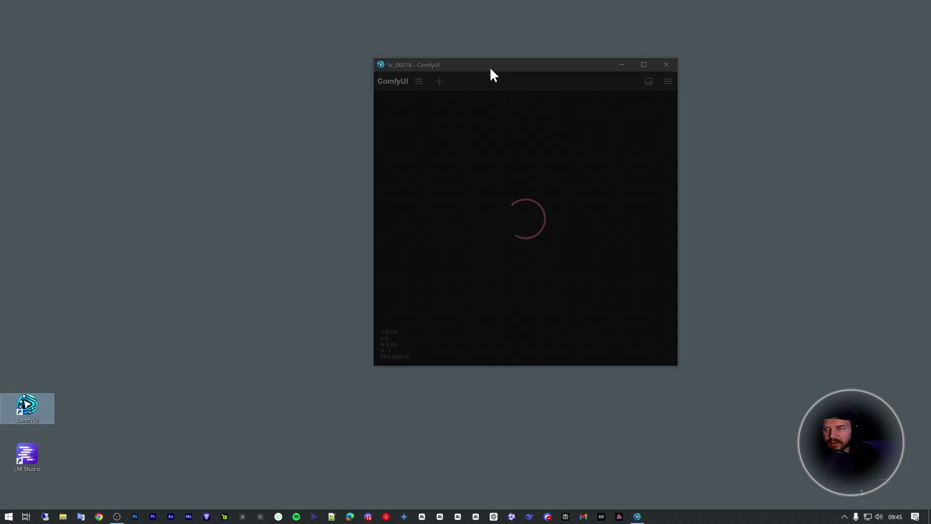
{"action": "double_click", "coordinate": [490, 68]}
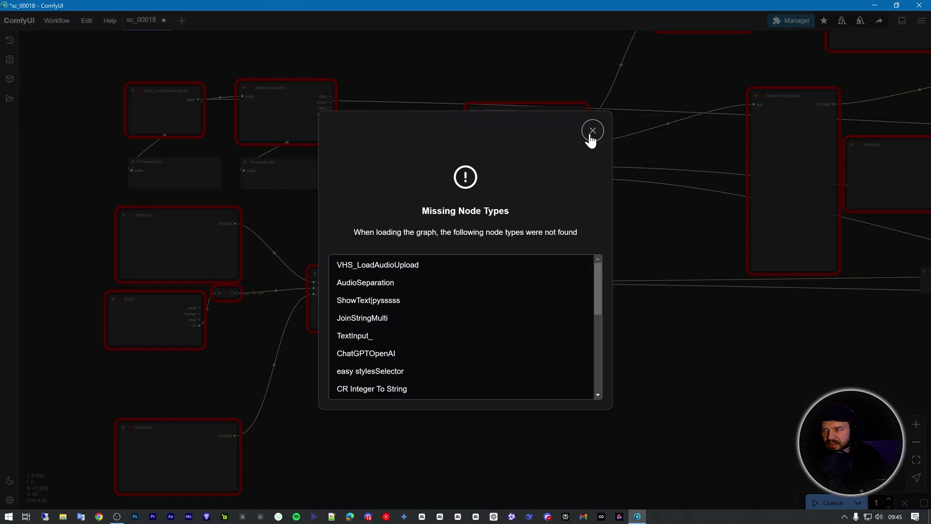
{"action": "left_click", "coordinate": [591, 132]}
{"action": "left_click_drag", "start_coordinate": [633, 445], "coordinate": [478, 433]}
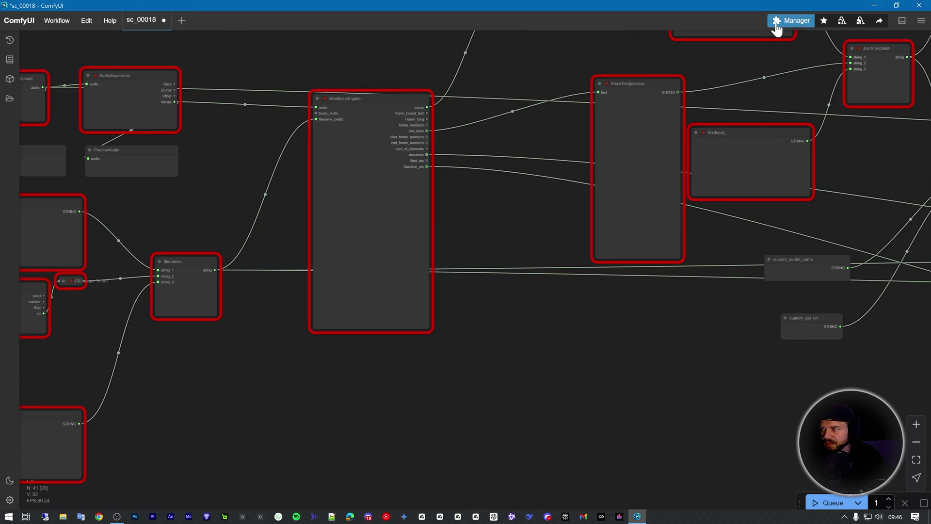
Review missing nodes such as VibeMusicEngine and ShowText, then open the Custom Nodes Manager
{"action": "left_click", "coordinate": [776, 28]}
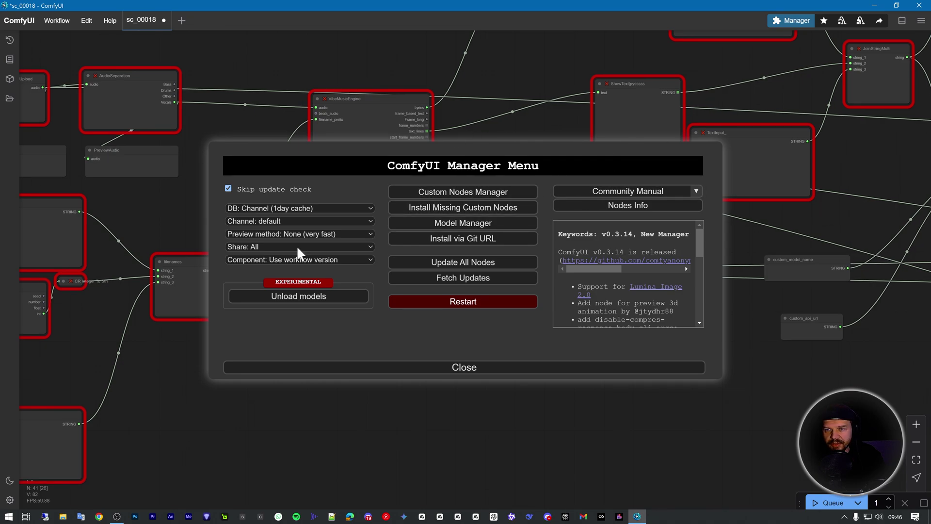
{"action": "left_click", "coordinate": [454, 369]}
{"action": "left_click_drag", "start_coordinate": [201, 391], "coordinate": [504, 400]}
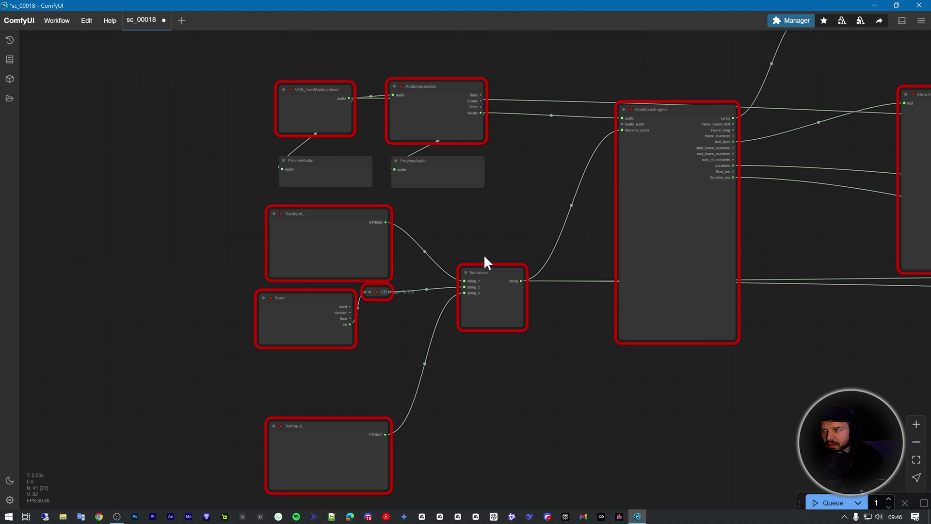
{"action": "left_click_drag", "start_coordinate": [485, 257], "coordinate": [178, 225]}
{"action": "scroll", "coordinate": [166, 242], "scroll_direction": "down", "scroll_amount": 2}
{"action": "scroll", "coordinate": [160, 240], "scroll_direction": "up", "scroll_amount": 2}
{"action": "left_click", "coordinate": [778, 20]}
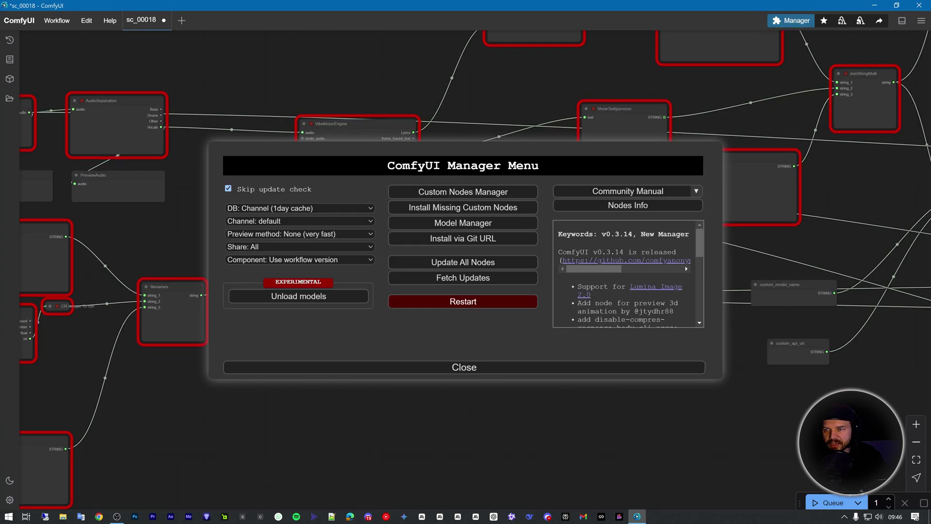
{"action": "left_click", "coordinate": [418, 194]}
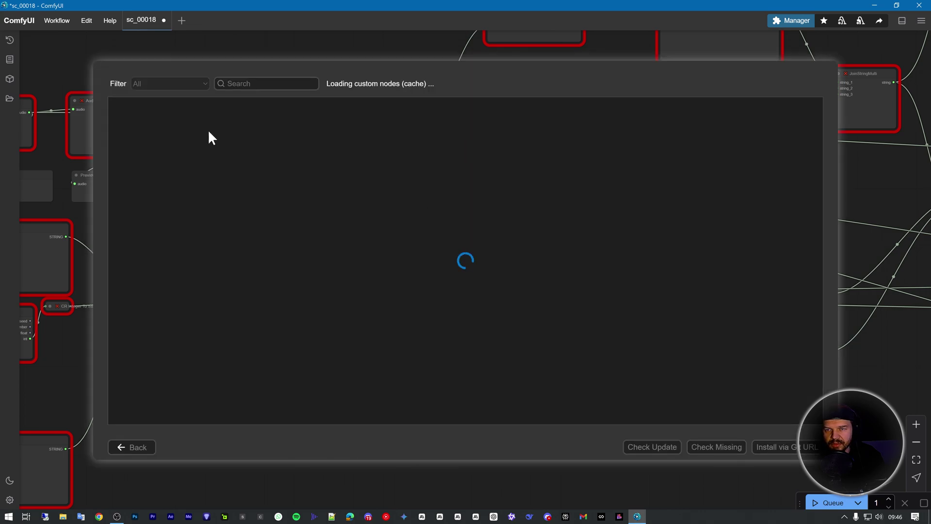
Filter the node list to Missing, install all 12 packs, and restart ComfyUI
{"action": "left_click", "coordinate": [179, 83]}
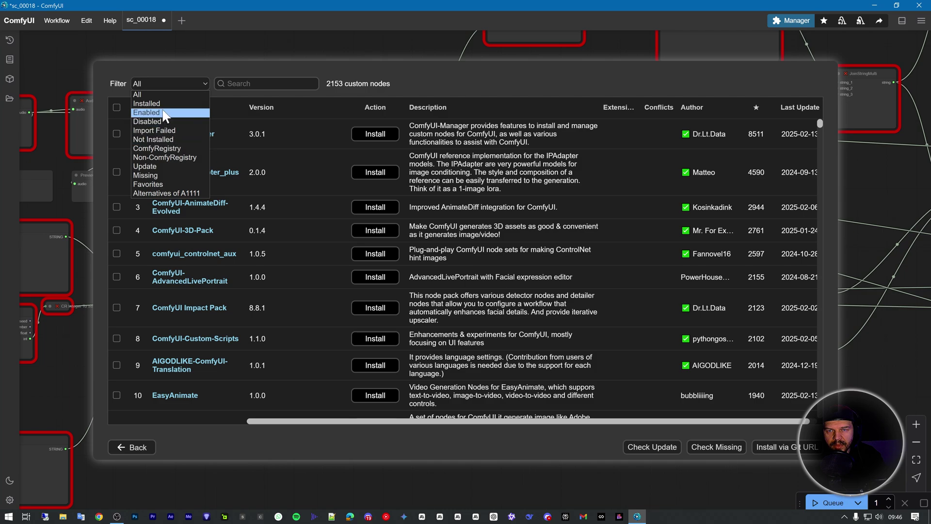
{"action": "left_click", "coordinate": [145, 176]}
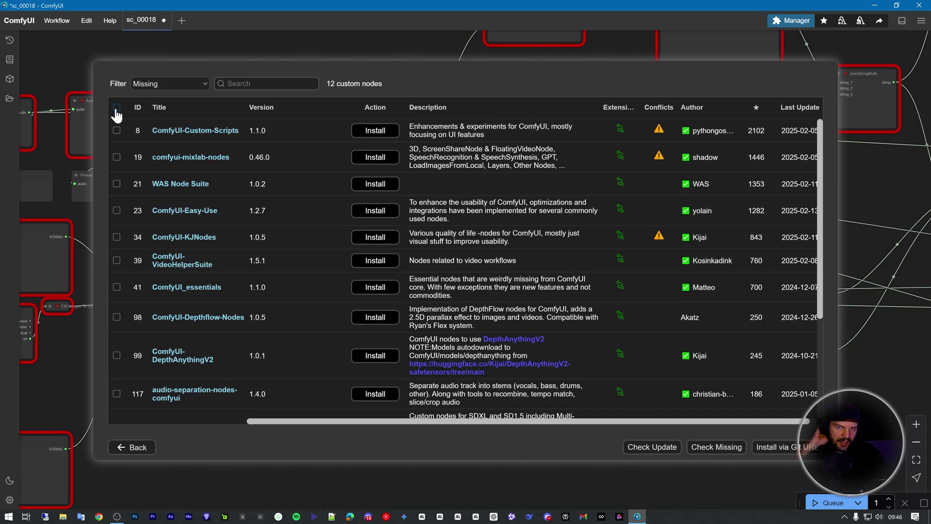
{"action": "left_click", "coordinate": [117, 108]}
{"action": "scroll", "coordinate": [306, 313], "scroll_direction": "down", "scroll_amount": 3}
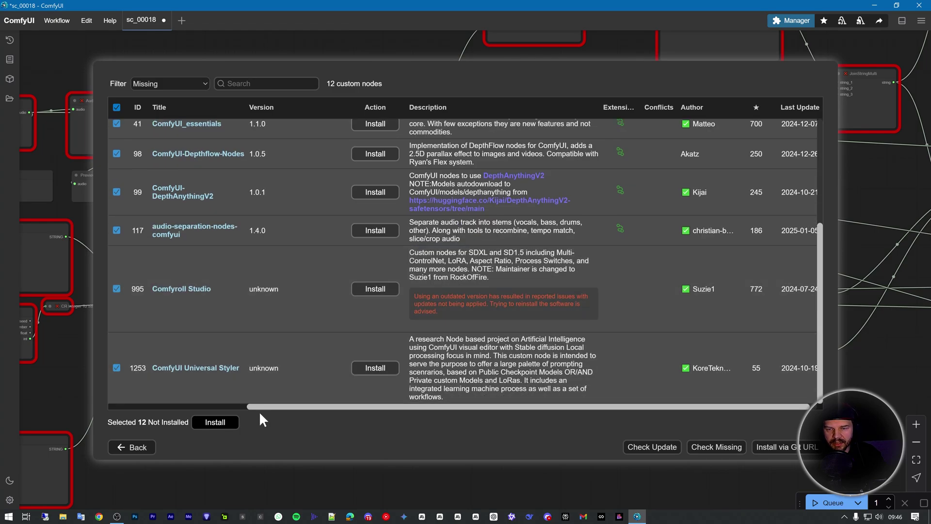
{"action": "left_click", "coordinate": [210, 425]}
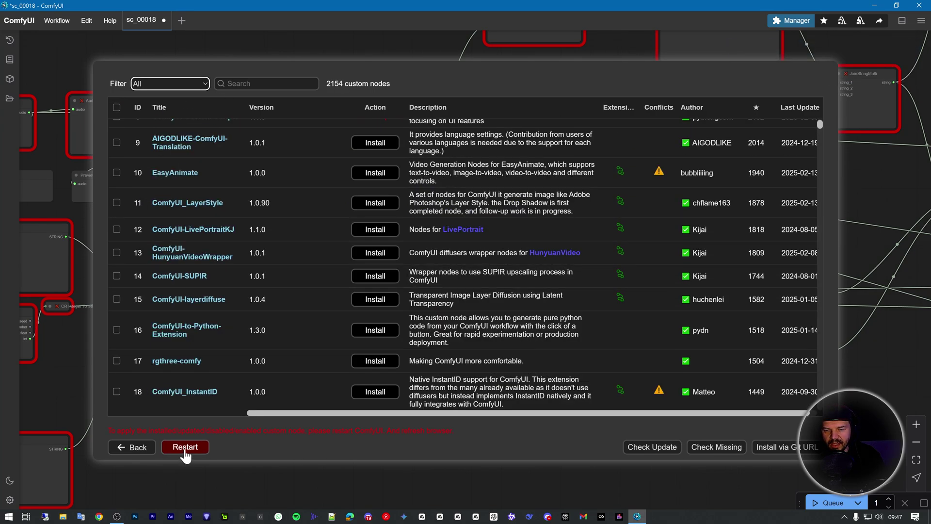
{"action": "left_click", "coordinate": [184, 448]}
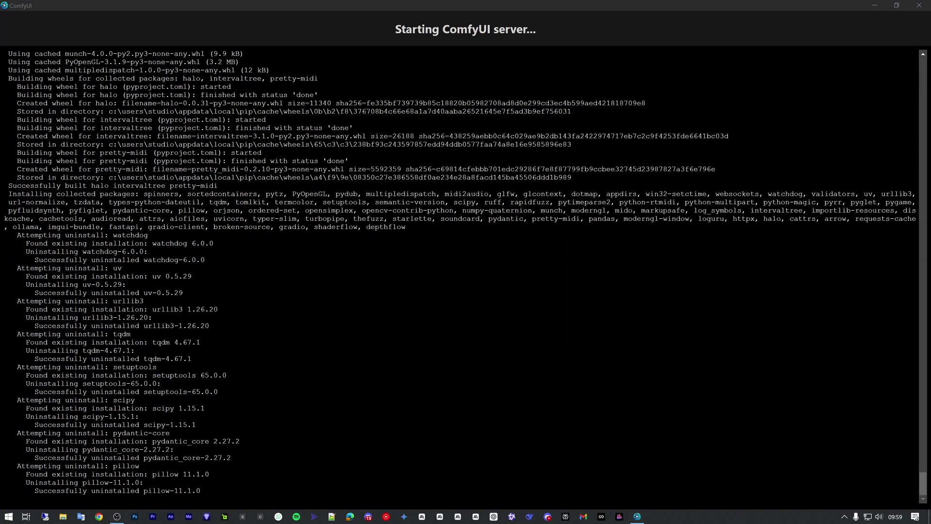
Install the required base Python packages on the Maintenance screen and continue to the workflow
{"action": "left_click", "coordinate": [330, 10]}
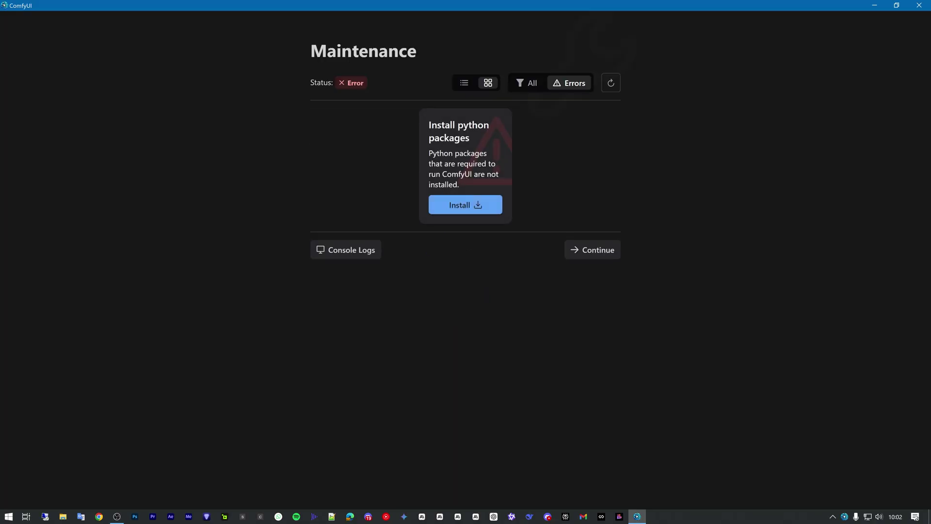
{"action": "left_click", "coordinate": [456, 213]}
{"action": "left_click", "coordinate": [488, 250]}
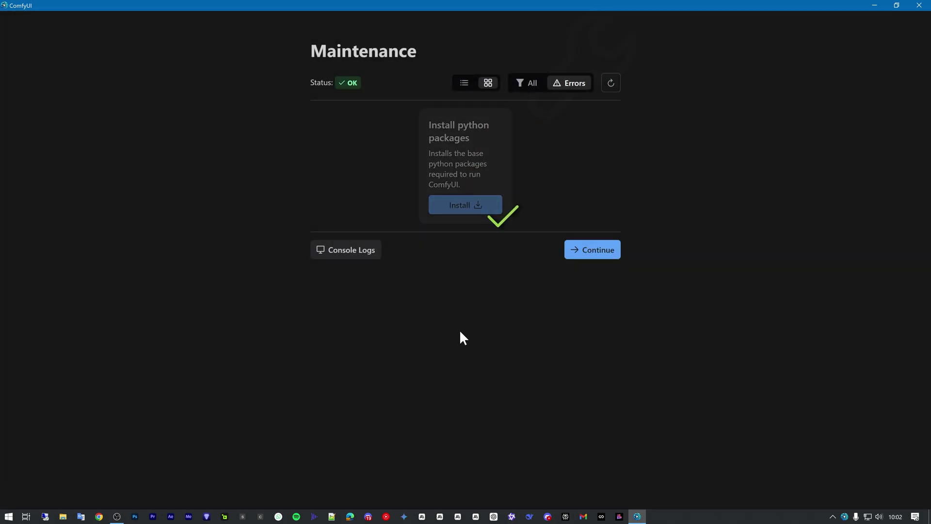
{"action": "left_click", "coordinate": [592, 249]}
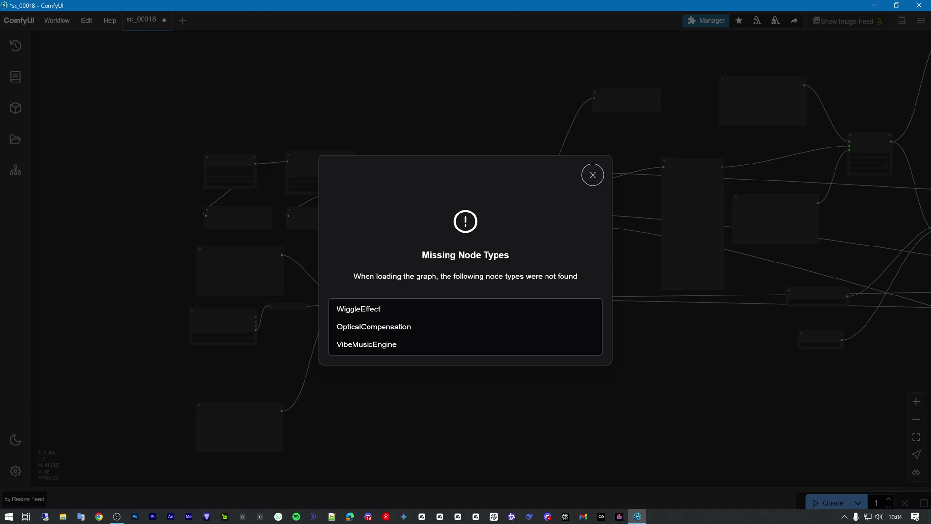
Dismiss the warning that now lists three missing node types
{"action": "triple_click", "coordinate": [514, 250]}
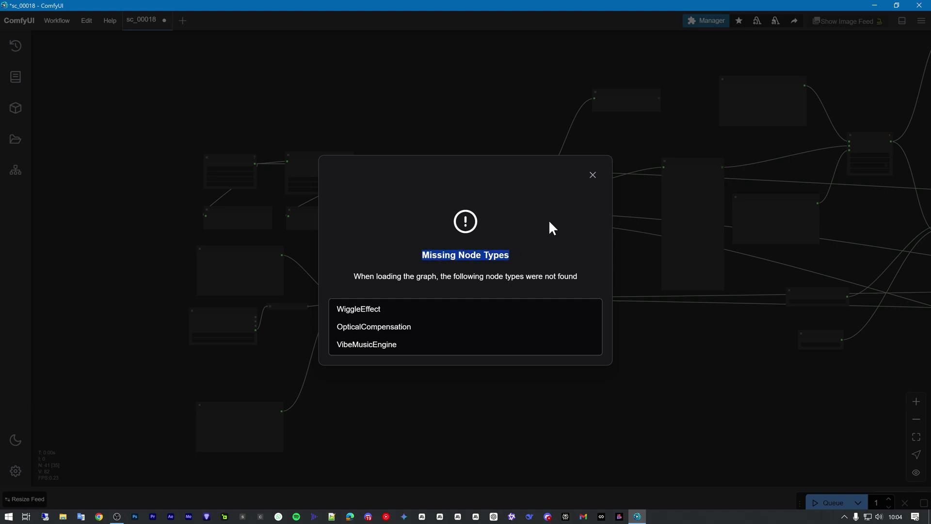
{"action": "left_click", "coordinate": [550, 234]}
{"action": "left_click", "coordinate": [592, 176]}
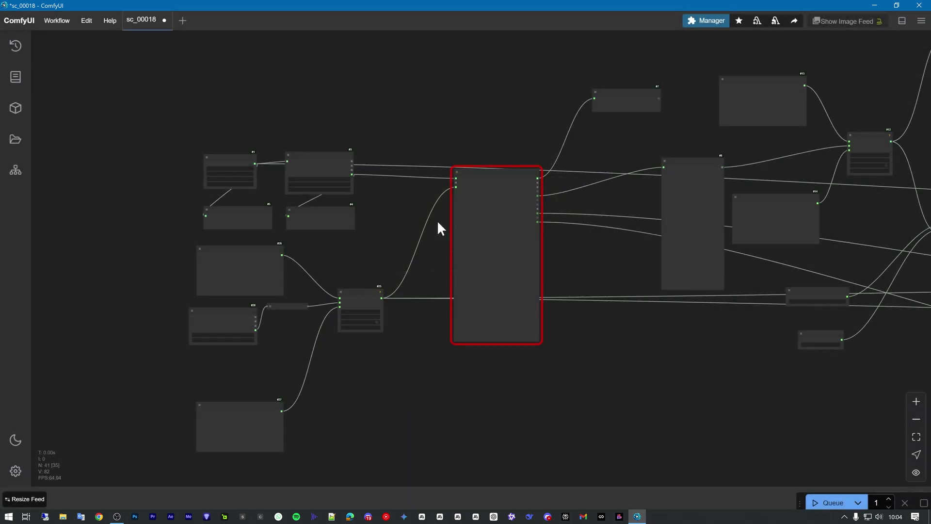
Search 'videoc', install VideoClipGenerator version 0.1.0, and restart ComfyUI
{"action": "left_click", "coordinate": [709, 22]}
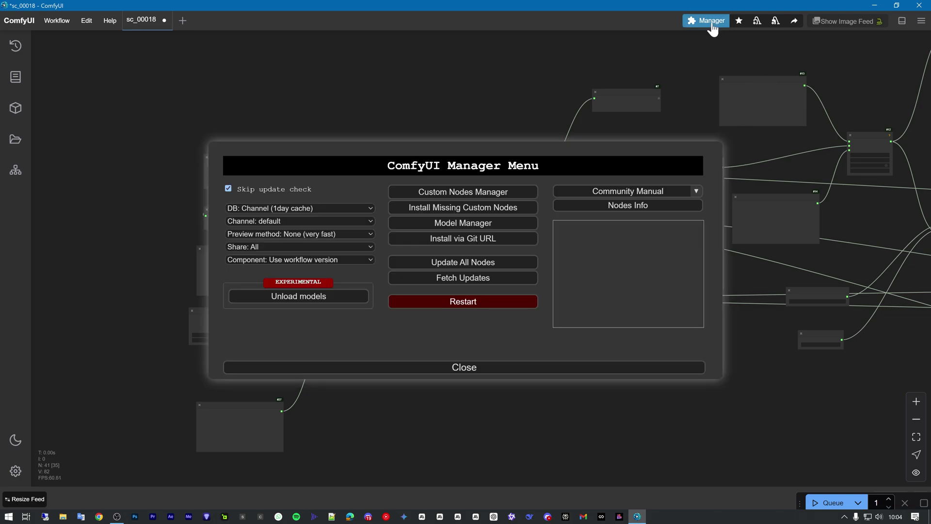
{"action": "left_click", "coordinate": [426, 193]}
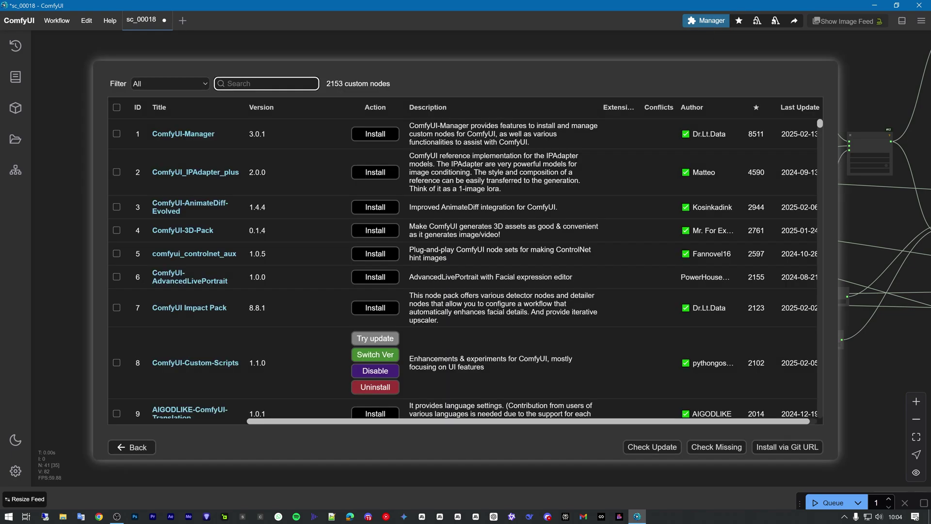
{"action": "type", "text": "vi"}
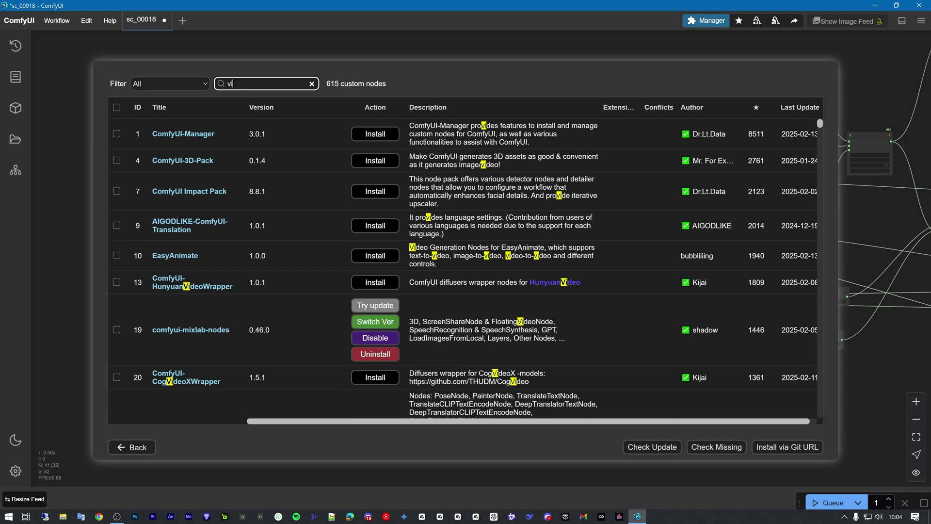
{"action": "type", "text": "deoc"}
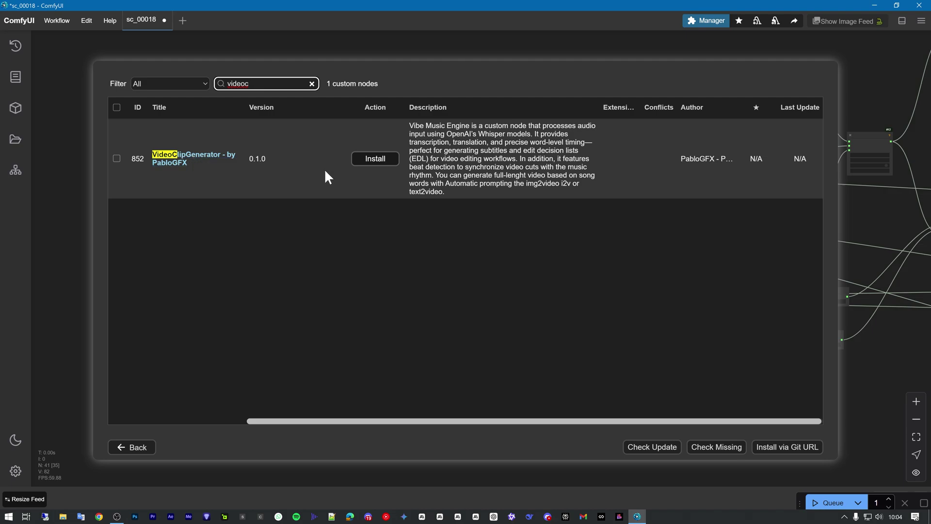
{"action": "left_click", "coordinate": [364, 161]}
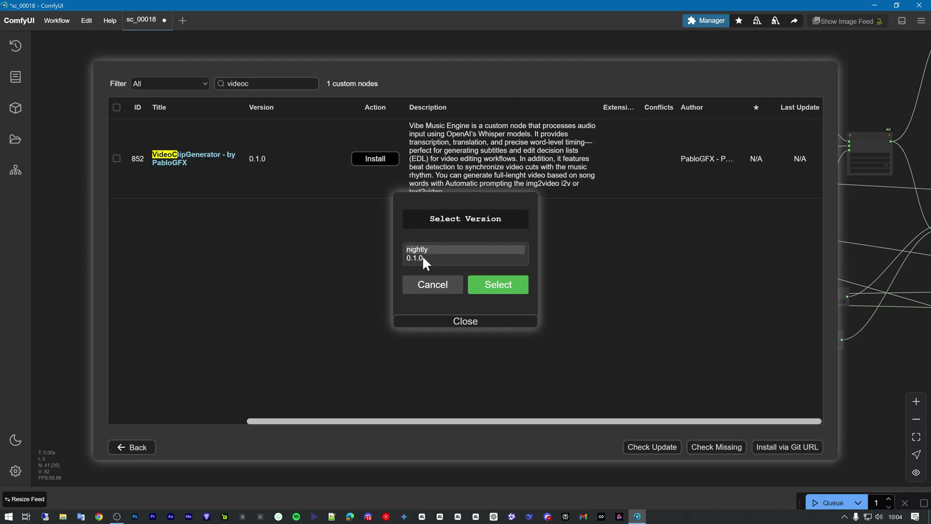
{"action": "left_click", "coordinate": [423, 257]}
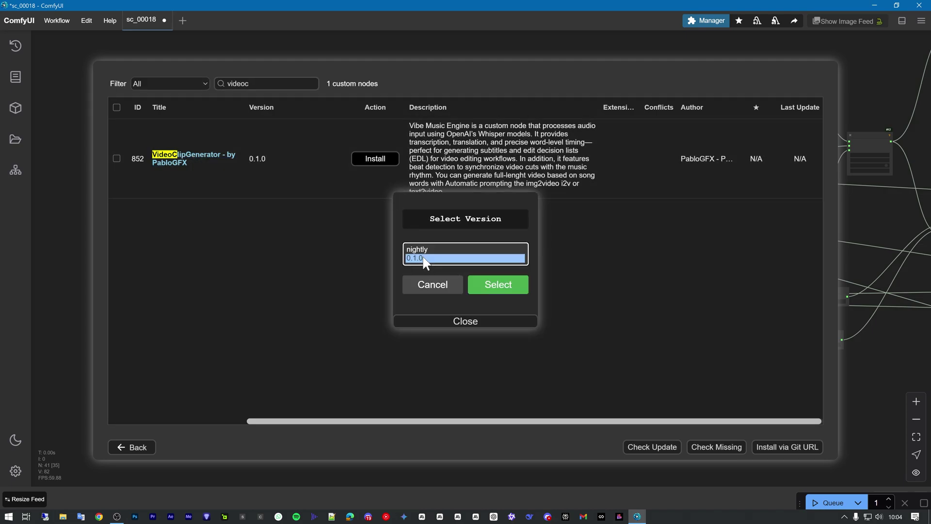
{"action": "left_click", "coordinate": [490, 286]}
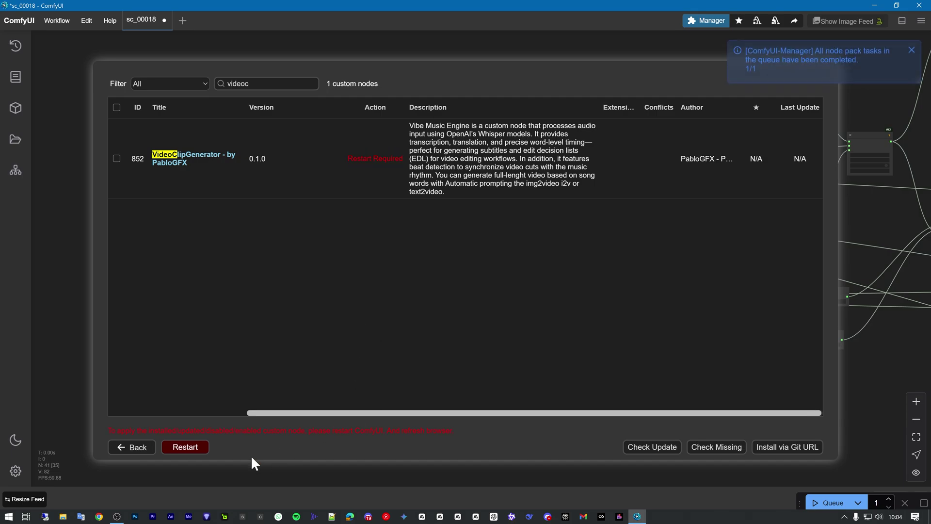
{"action": "left_click", "coordinate": [178, 449]}
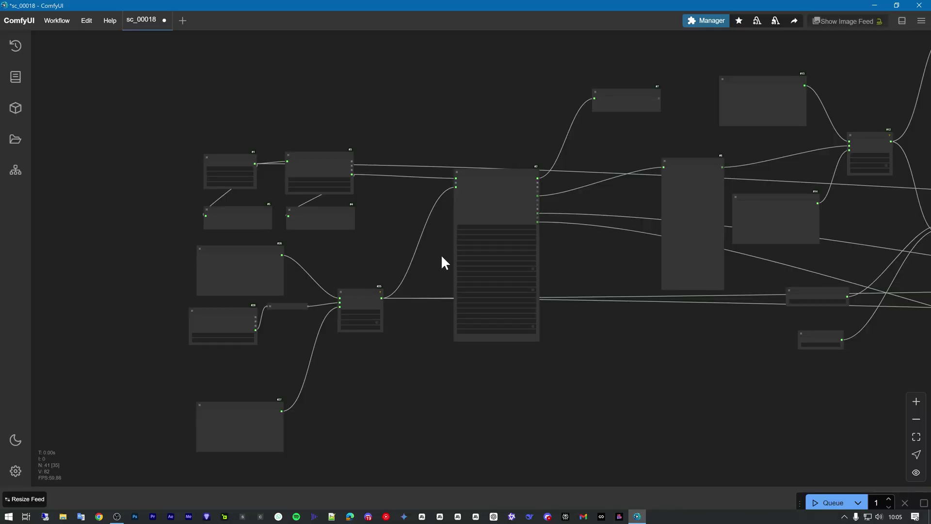
Load Electric Dreams.mp3 as the audio file in the Load Audio node
{"action": "scroll", "coordinate": [382, 177], "scroll_direction": "up", "scroll_amount": 5}
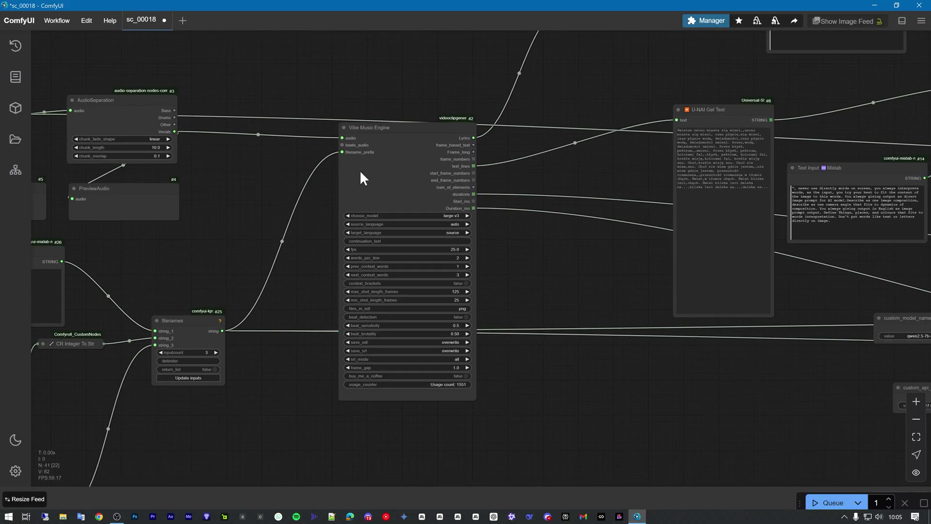
{"action": "left_click", "coordinate": [391, 169]}
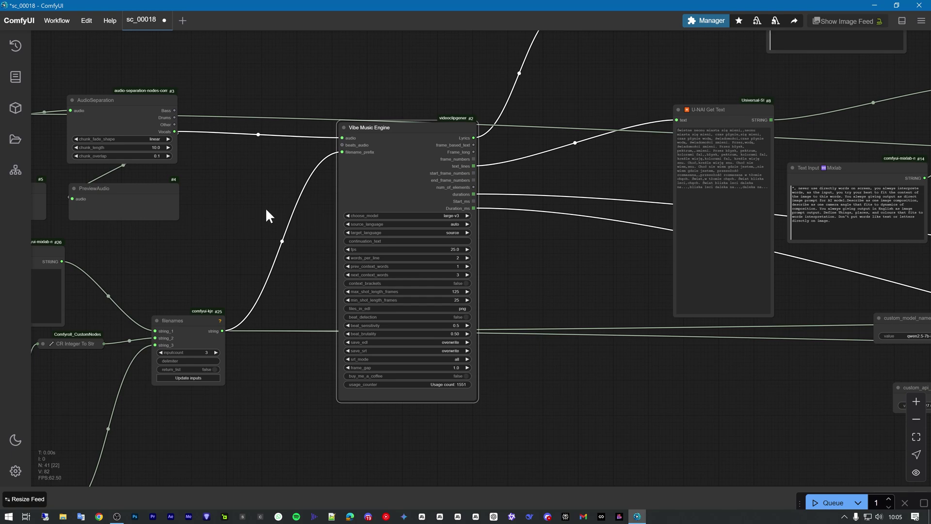
{"action": "left_click_drag", "start_coordinate": [266, 207], "coordinate": [281, 202]}
{"action": "left_click_drag", "start_coordinate": [162, 227], "coordinate": [427, 250]}
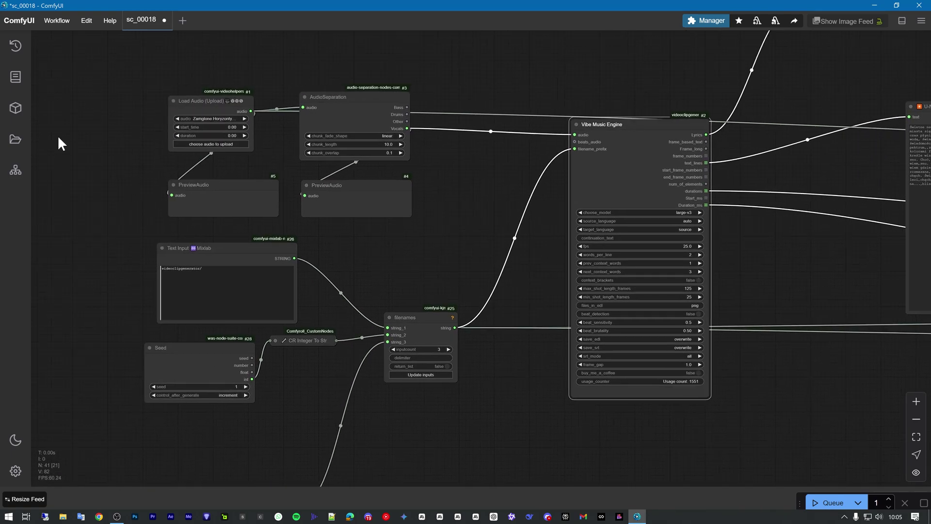
{"action": "scroll", "coordinate": [124, 128], "scroll_direction": "up", "scroll_amount": 4}
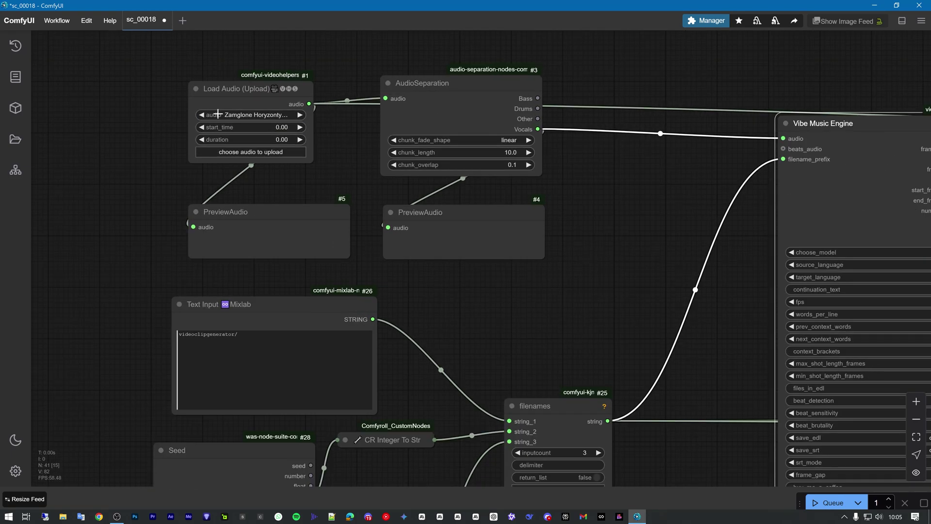
{"action": "left_click_drag", "start_coordinate": [240, 86], "coordinate": [224, 83]}
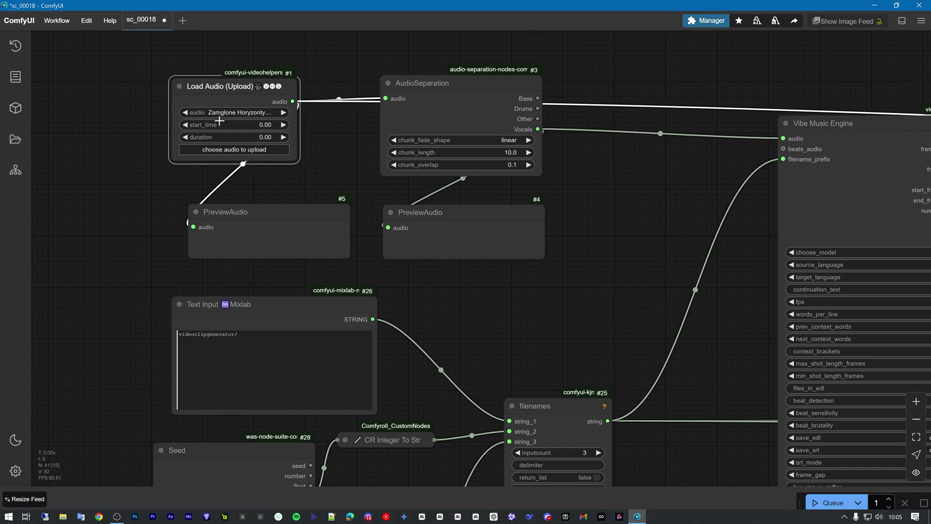
{"action": "left_click", "coordinate": [217, 150]}
{"action": "double_click", "coordinate": [169, 196]}
Take ComfyUI out of full screen, move it aside, and launch LM Studio
{"action": "scroll", "coordinate": [112, 204], "scroll_direction": "down", "scroll_amount": 9}
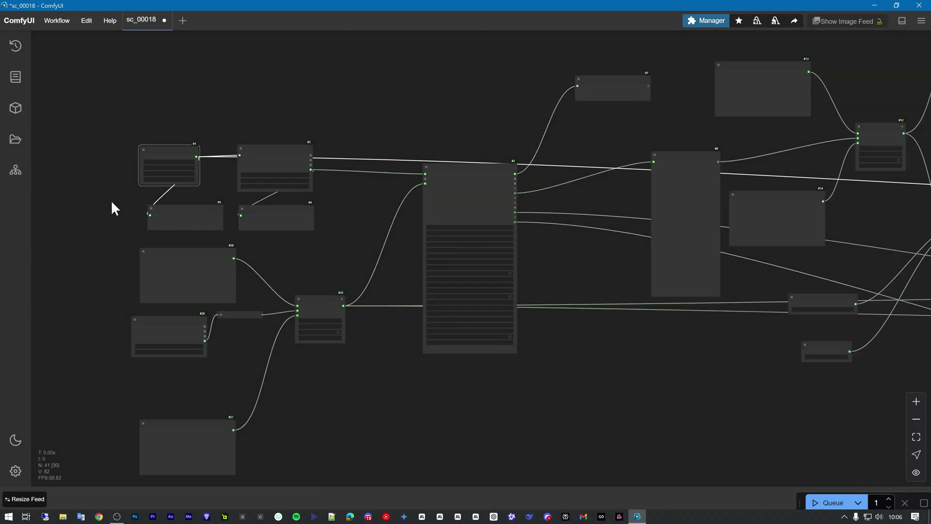
{"action": "left_click_drag", "start_coordinate": [281, 14], "coordinate": [658, 45]}
{"action": "double_click", "coordinate": [29, 456]}
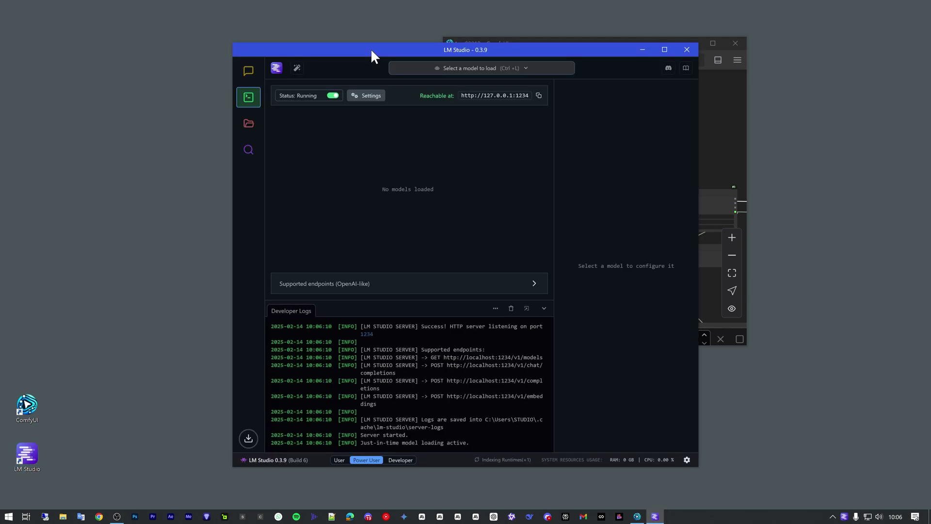
Check that LM Studio's local server is running on port 1234
{"action": "left_click_drag", "start_coordinate": [371, 48], "coordinate": [303, 54]}
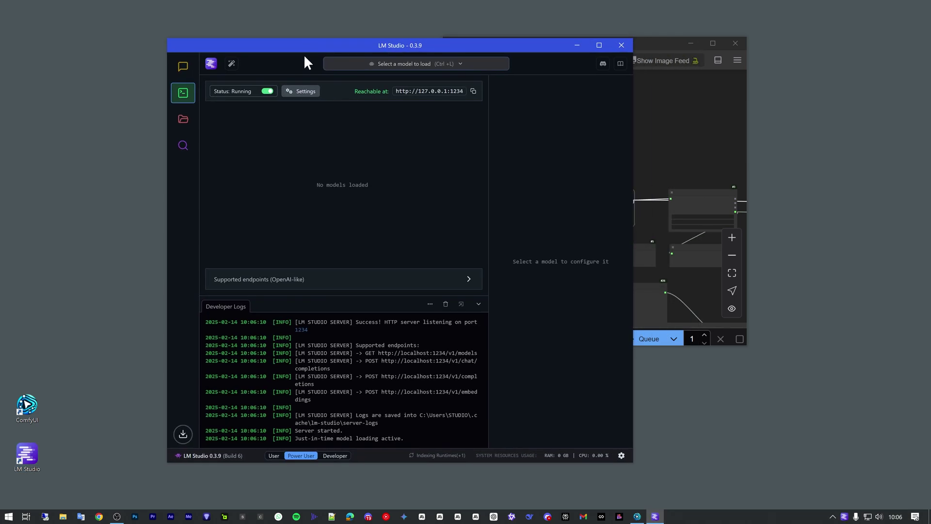
{"action": "left_click", "coordinate": [301, 93]}
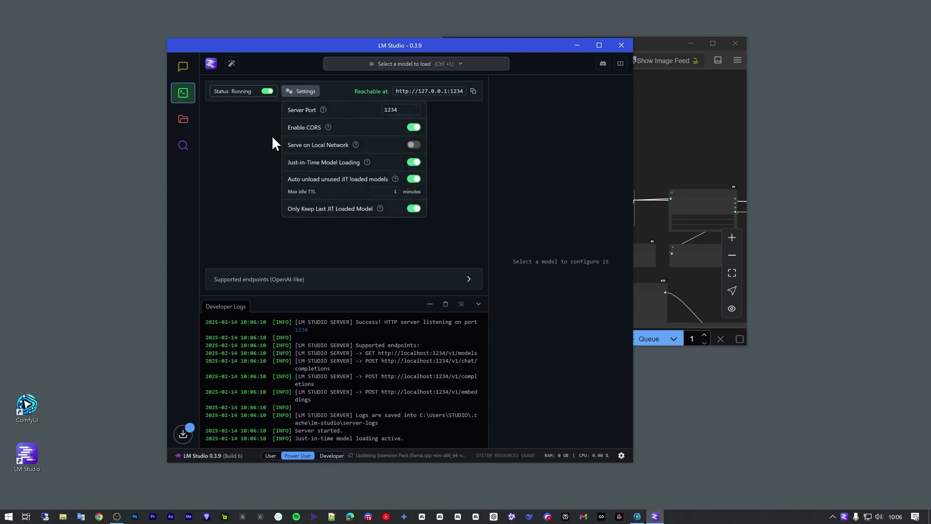
{"action": "left_click", "coordinate": [254, 142]}
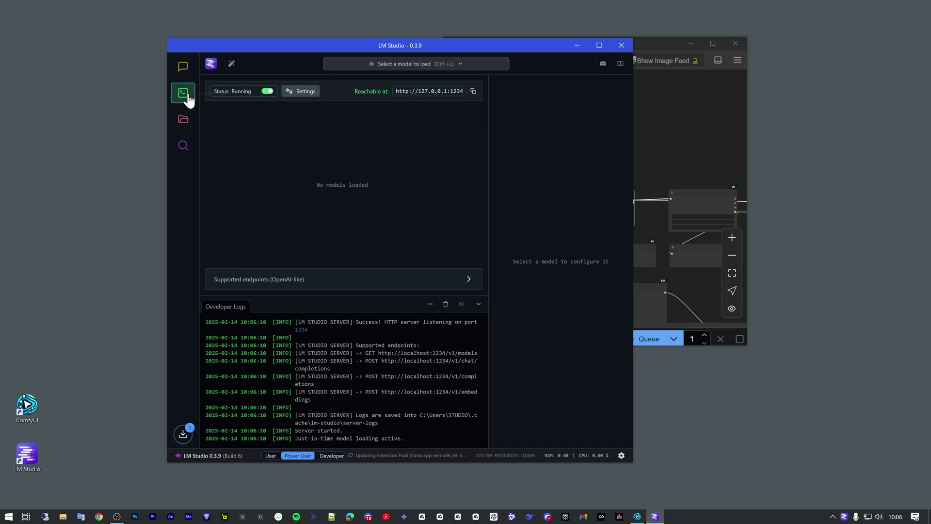
{"action": "left_click", "coordinate": [294, 93]}
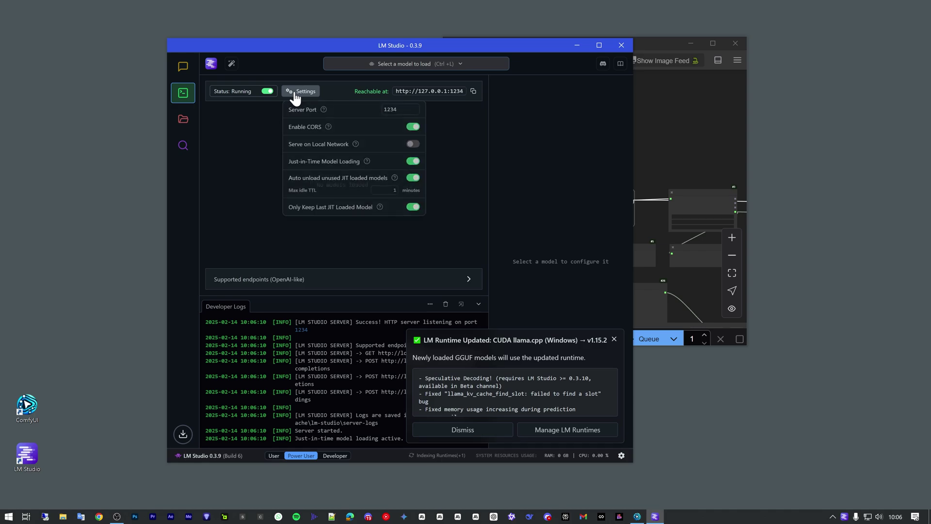
{"action": "left_click", "coordinate": [266, 195]}
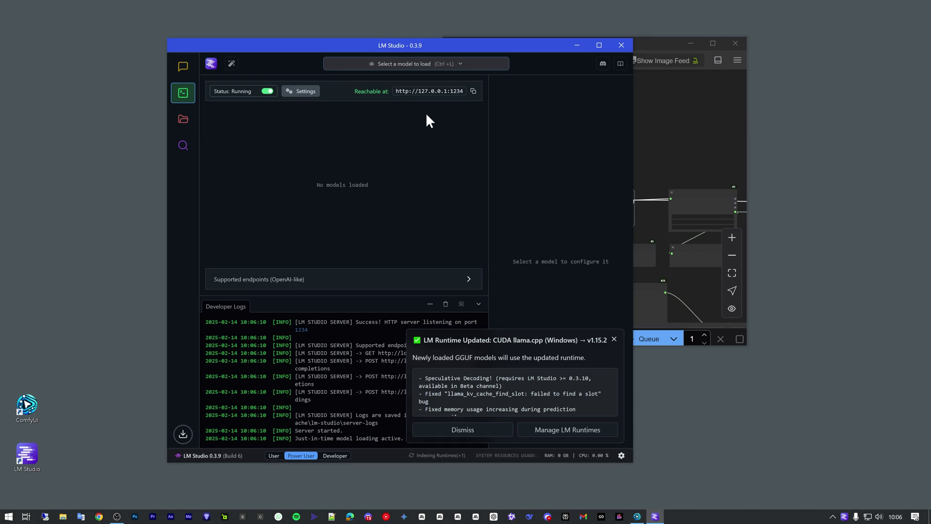
Confirm Qwen2.5 7B Instruct 1M Q6_K is downloaded, then return ComfyUI to full screen
{"action": "double_click", "coordinate": [449, 42]}
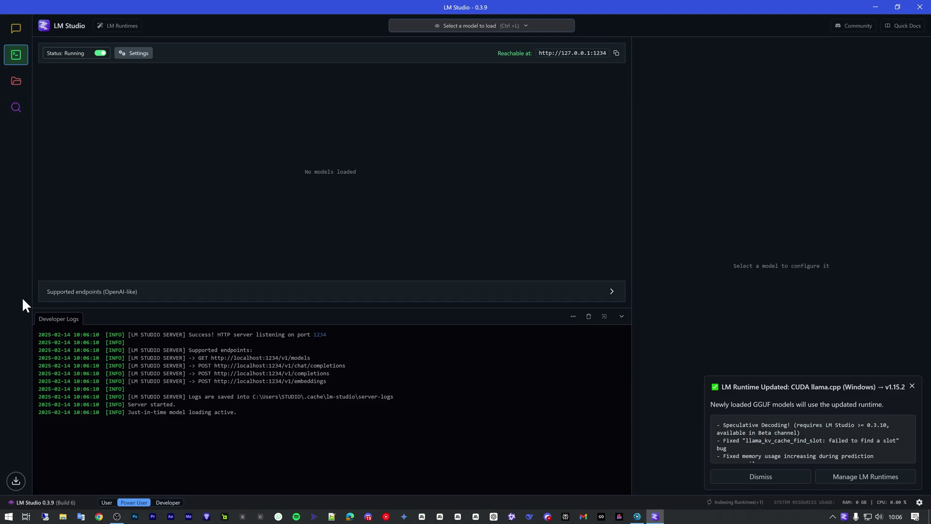
{"action": "left_click", "coordinate": [21, 110]}
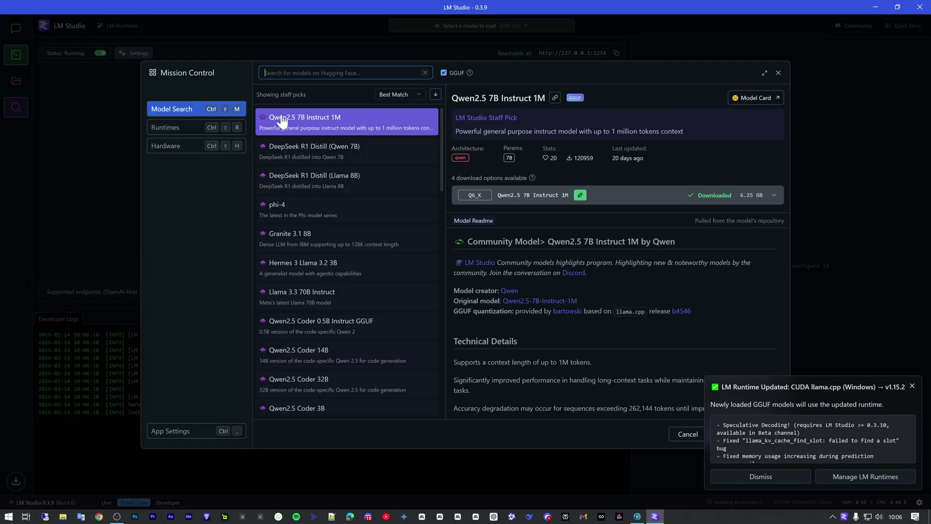
{"action": "left_click", "coordinate": [669, 197]}
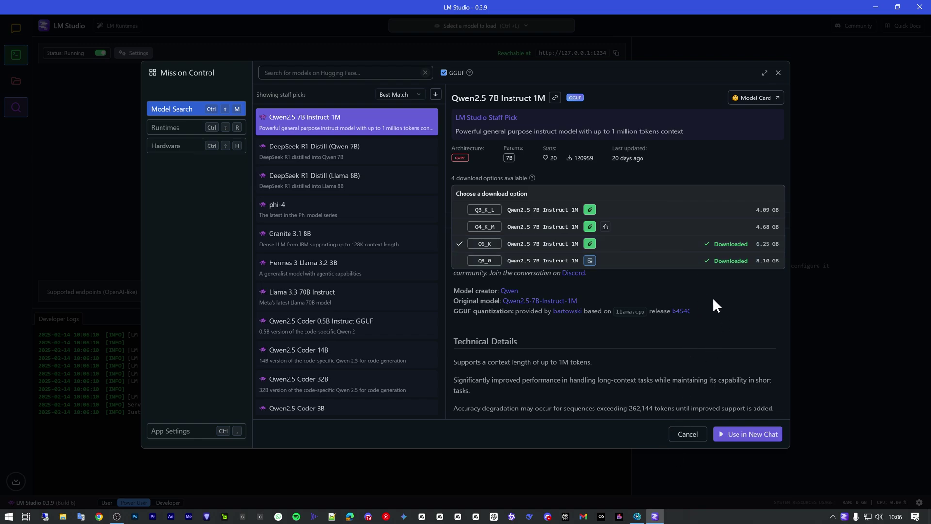
{"action": "left_click", "coordinate": [581, 435]}
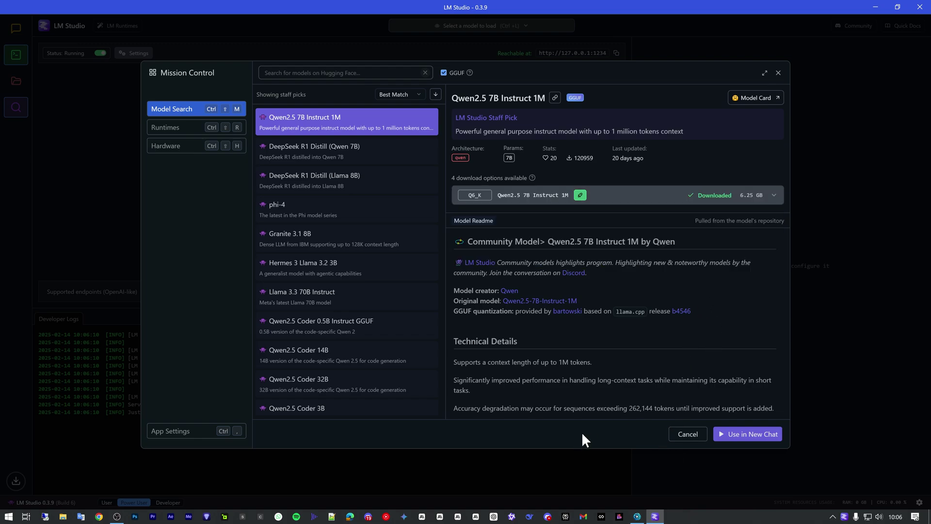
{"action": "left_click", "coordinate": [778, 72]}
{"action": "left_click", "coordinate": [897, 6]}
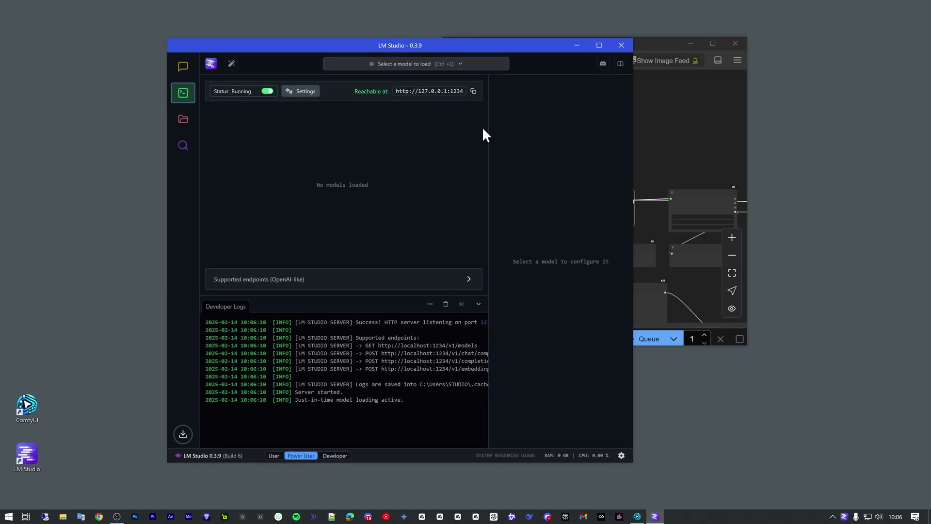
{"action": "double_click", "coordinate": [659, 46]}
{"action": "left_click_drag", "start_coordinate": [554, 337], "coordinate": [301, 362]}
{"action": "scroll", "coordinate": [339, 345], "scroll_direction": "up", "scroll_amount": 5}
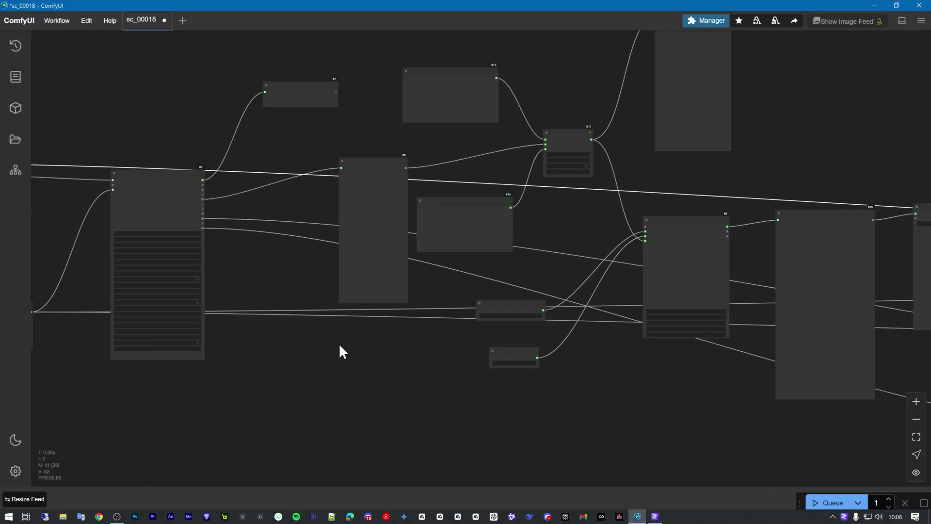
{"action": "left_click_drag", "start_coordinate": [657, 339], "coordinate": [450, 278]}
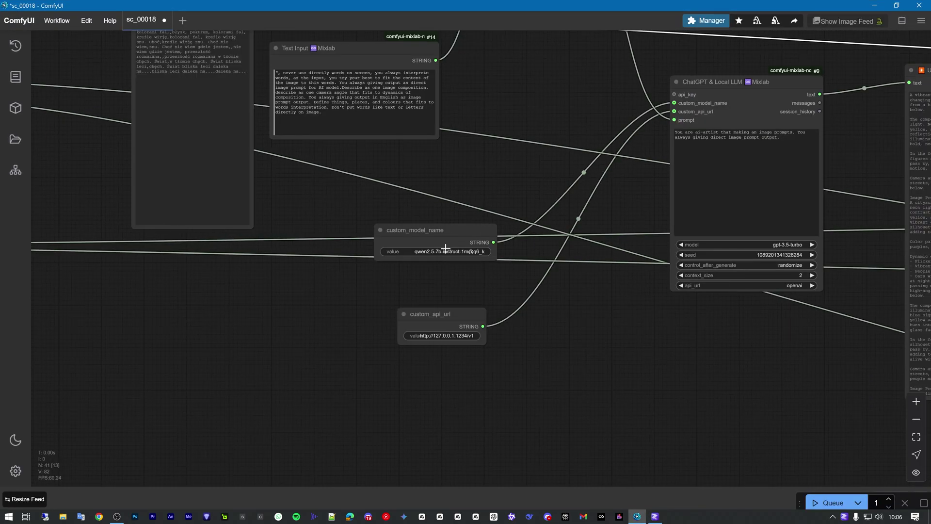
{"action": "scroll", "coordinate": [645, 287], "scroll_direction": "down", "scroll_amount": 10}
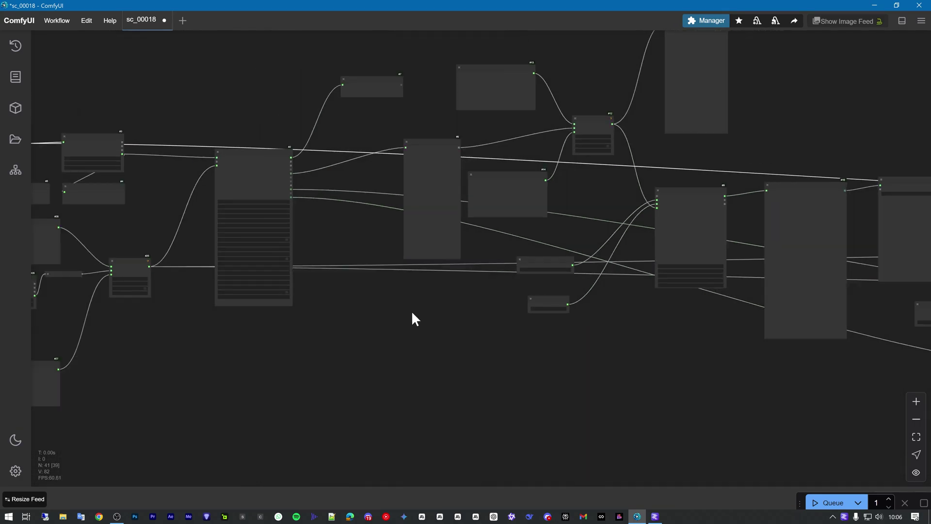
{"action": "scroll", "coordinate": [427, 322], "scroll_direction": "left", "scroll_amount": 5}
{"action": "scroll", "coordinate": [442, 363], "scroll_direction": "up", "scroll_amount": 5}
{"action": "right_click", "coordinate": [299, 249]}
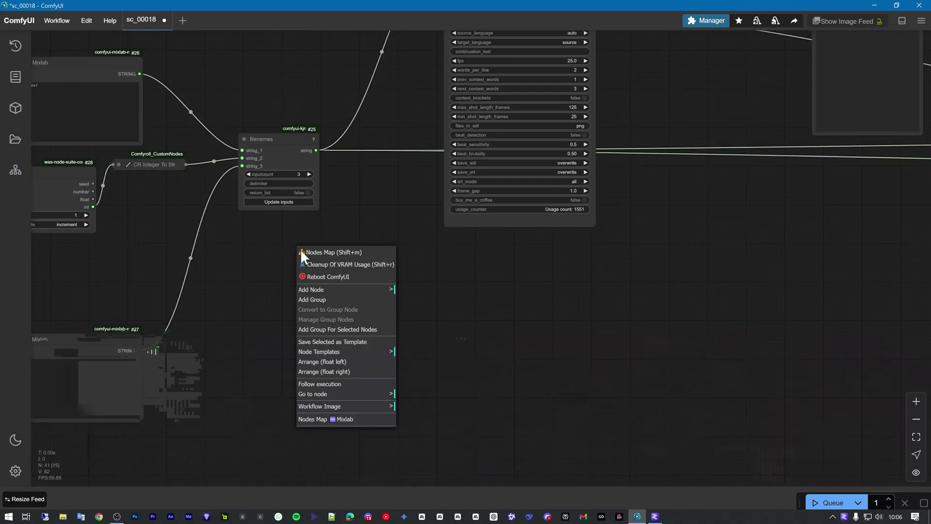
Queue the sc_00018 workflow and play Electric Dreams.mp3 in the PreviewAudio node
{"action": "left_click", "coordinate": [337, 388]}
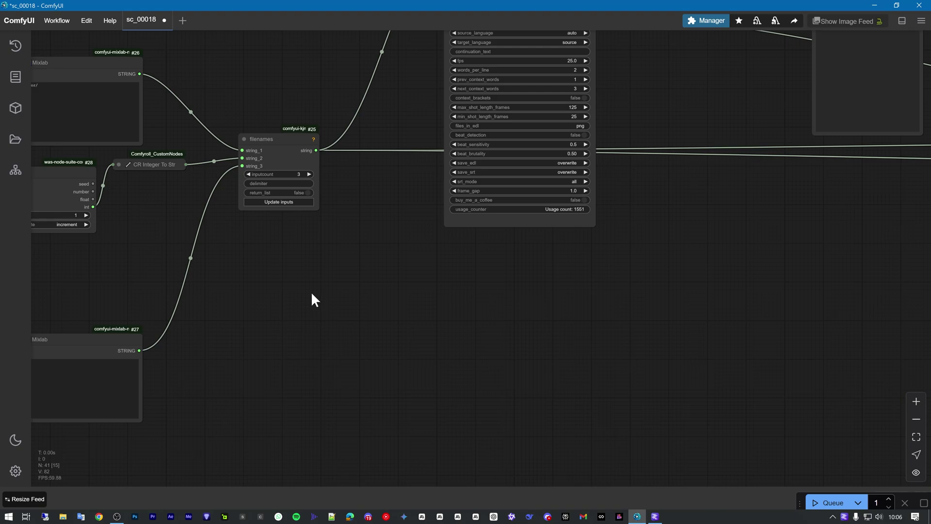
{"action": "left_click_drag", "start_coordinate": [312, 297], "coordinate": [539, 371]}
{"action": "scroll", "coordinate": [540, 372], "scroll_direction": "down", "scroll_amount": 3}
{"action": "scroll", "coordinate": [575, 407], "scroll_direction": "up", "scroll_amount": 2}
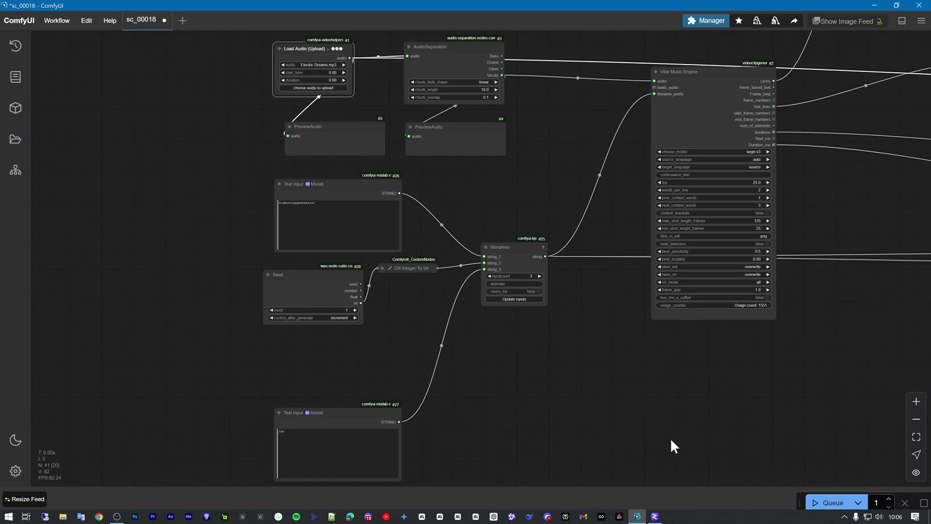
{"action": "left_click_drag", "start_coordinate": [800, 503], "coordinate": [662, 439]}
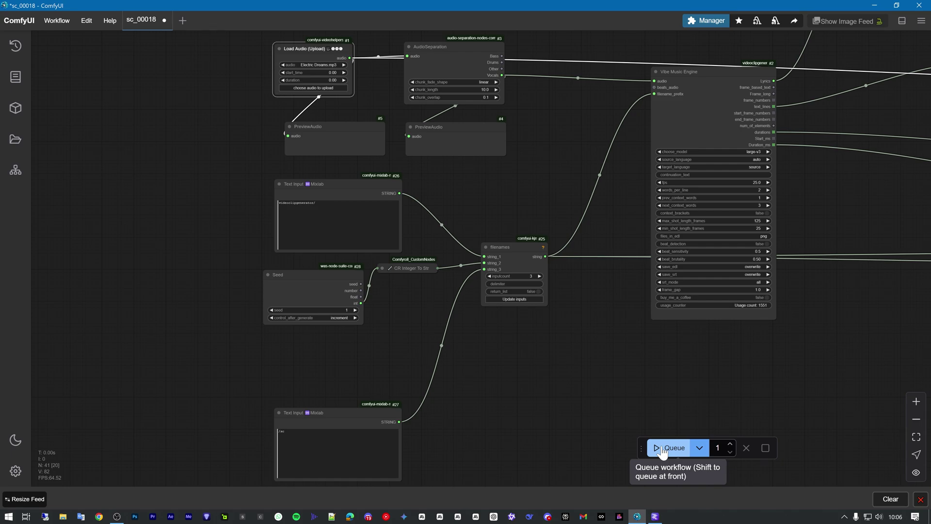
{"action": "left_click", "coordinate": [662, 449]}
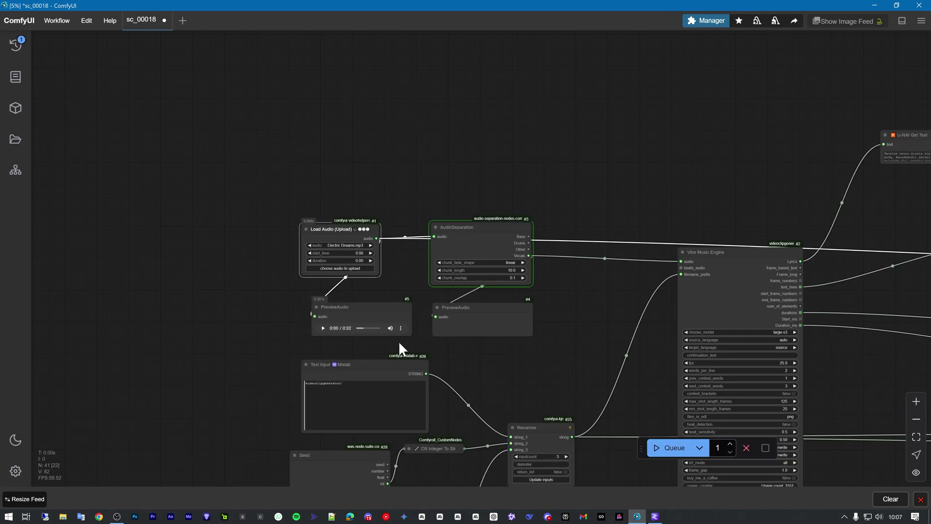
{"action": "left_click", "coordinate": [322, 329]}
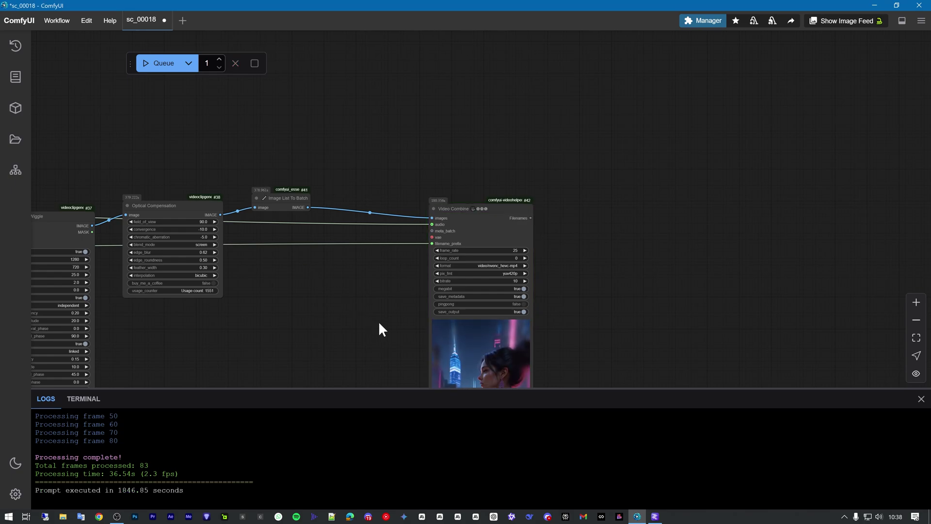
Pan to the finished Video Combine and Save Image outputs, then switch to File Explorer
{"action": "left_click_drag", "start_coordinate": [378, 330], "coordinate": [277, 141]}
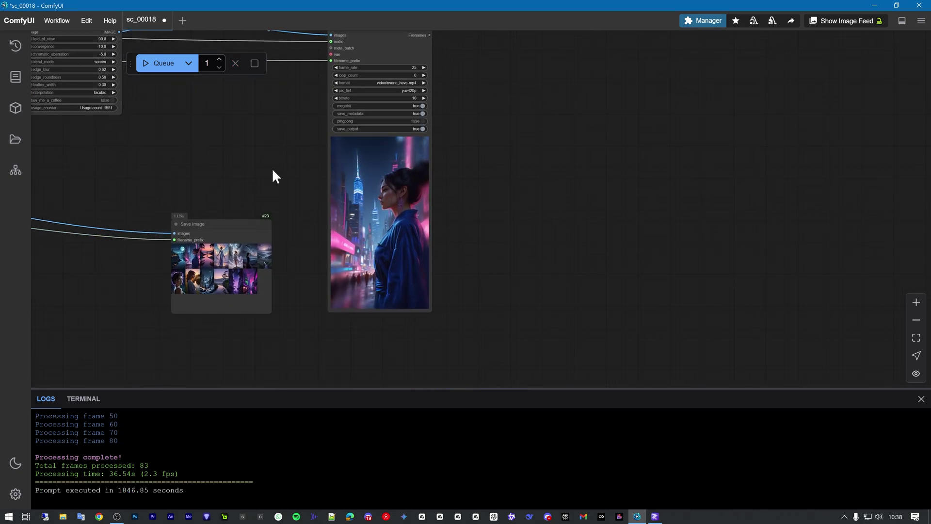
{"action": "left_click", "coordinate": [63, 516]}
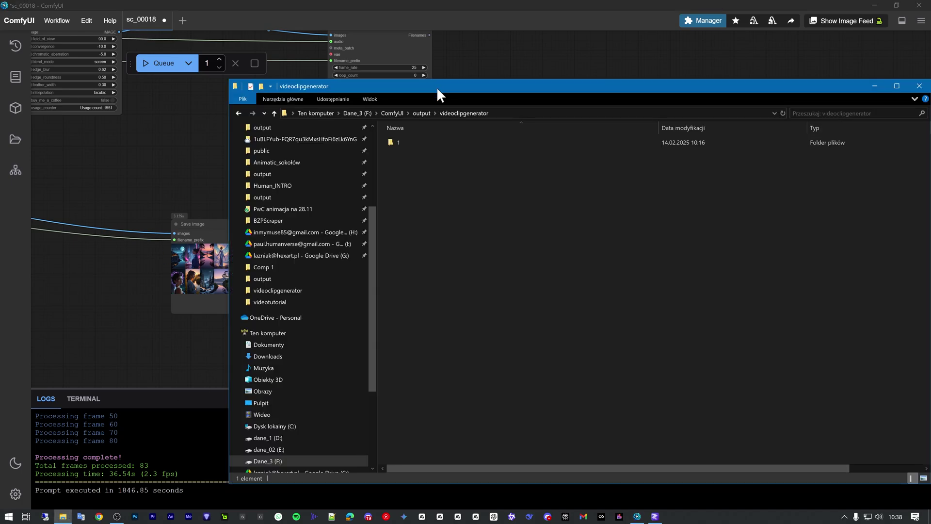
Open folder 1 in output\videoclipgenerator and play sc_00014-audio.mp4
{"action": "double_click", "coordinate": [394, 145]}
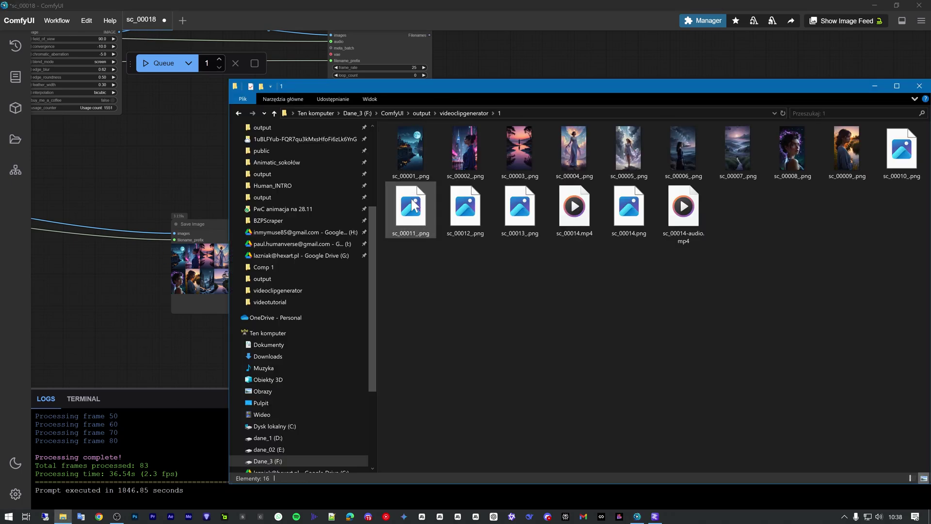
{"action": "left_click", "coordinate": [418, 144]}
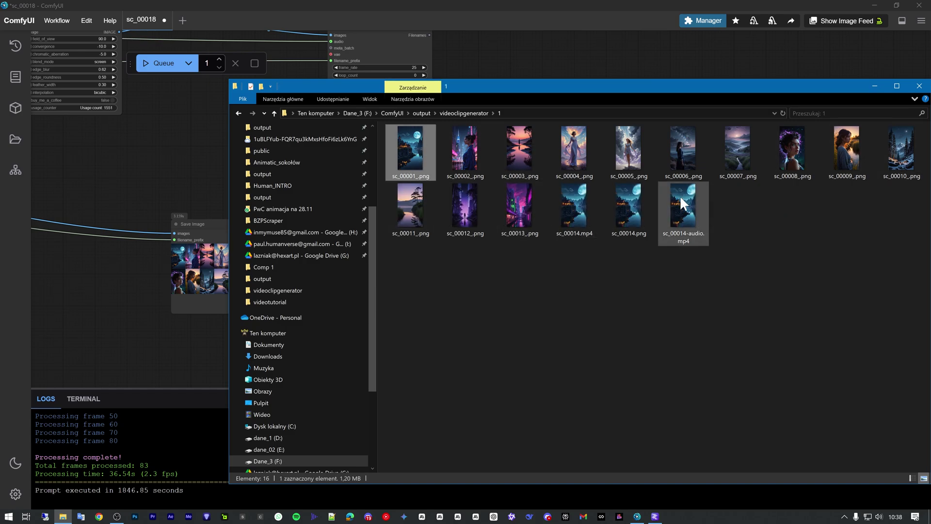
{"action": "double_click", "coordinate": [680, 208]}
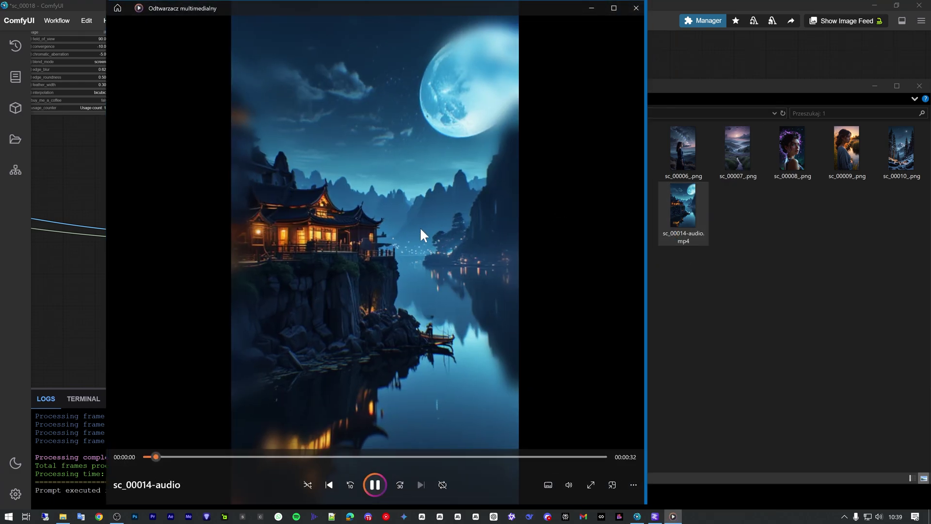
Watch sc_00014-audio.mp4 full screen in Windows Media Player, then close the player
{"action": "double_click", "coordinate": [420, 226]}
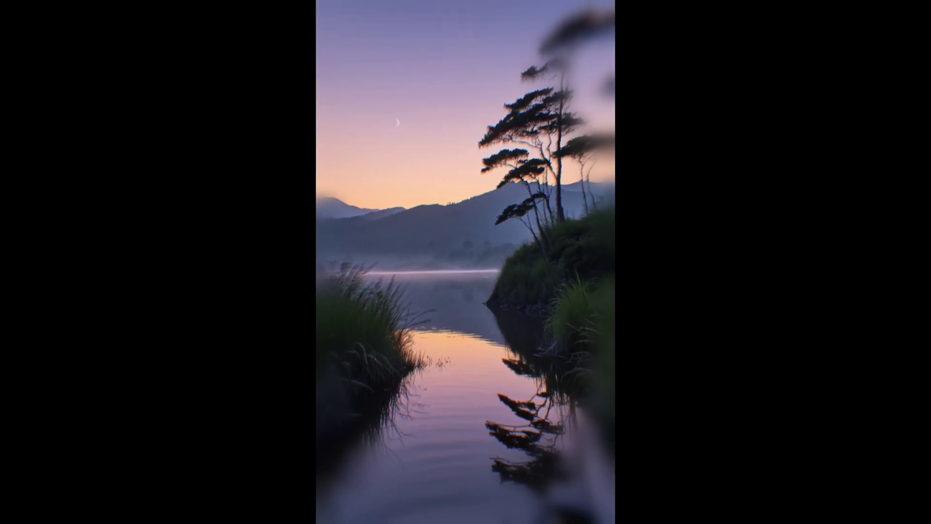
{"action": "key", "text": "alt+F4"}
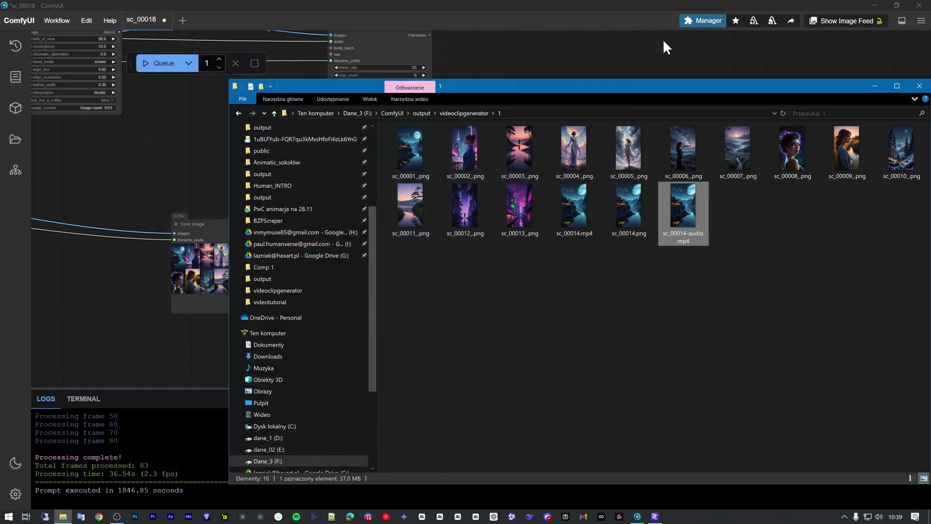
Return to ComfyUI and pan across the left side of the sc_00018 workflow graph
{"action": "left_click", "coordinate": [870, 87]}
{"action": "scroll", "coordinate": [560, 185], "scroll_direction": "down", "scroll_amount": 3}
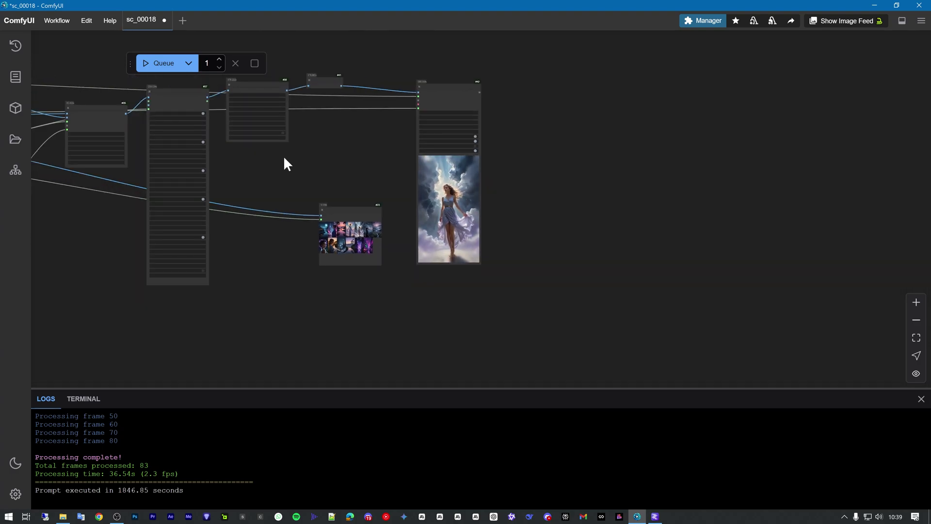
{"action": "left_click_drag", "start_coordinate": [283, 156], "coordinate": [388, 188]}
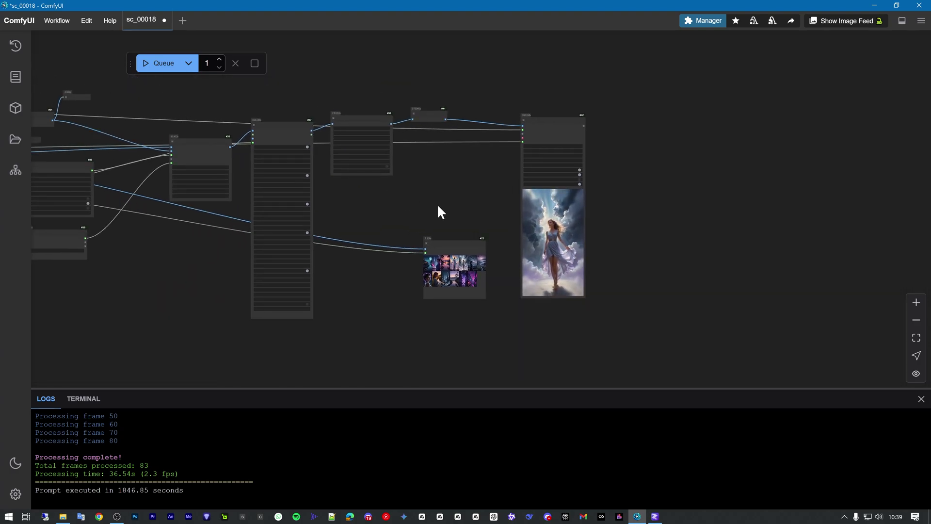
{"action": "left_click_drag", "start_coordinate": [436, 208], "coordinate": [568, 233]}
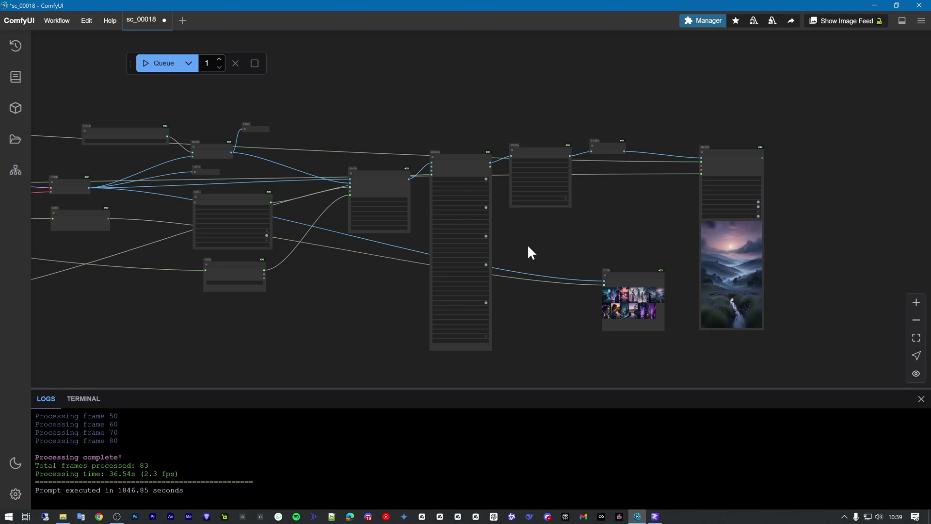
{"action": "left_click_drag", "start_coordinate": [625, 241], "coordinate": [511, 220]}
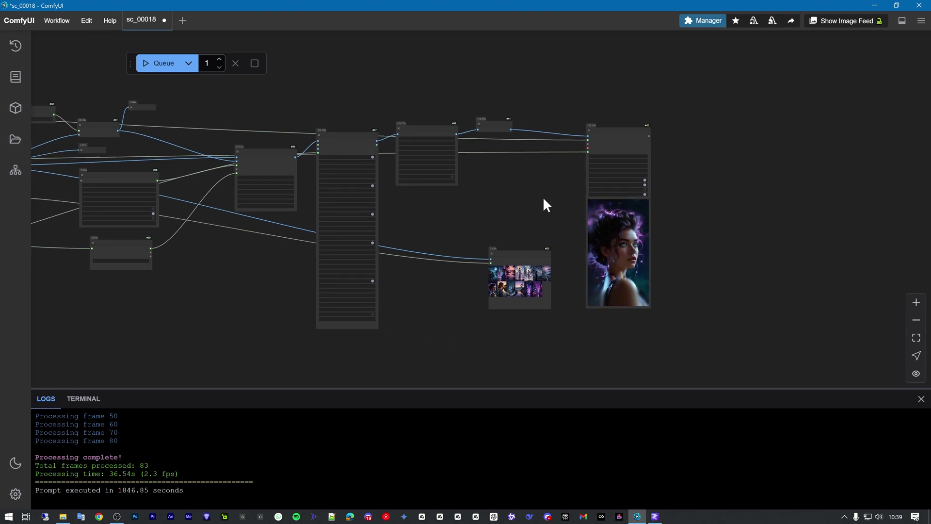
Zoom and pan the canvas in on the Vibe Music Engine lyric-transcription node
{"action": "scroll", "coordinate": [544, 200], "scroll_direction": "up", "scroll_amount": 2}
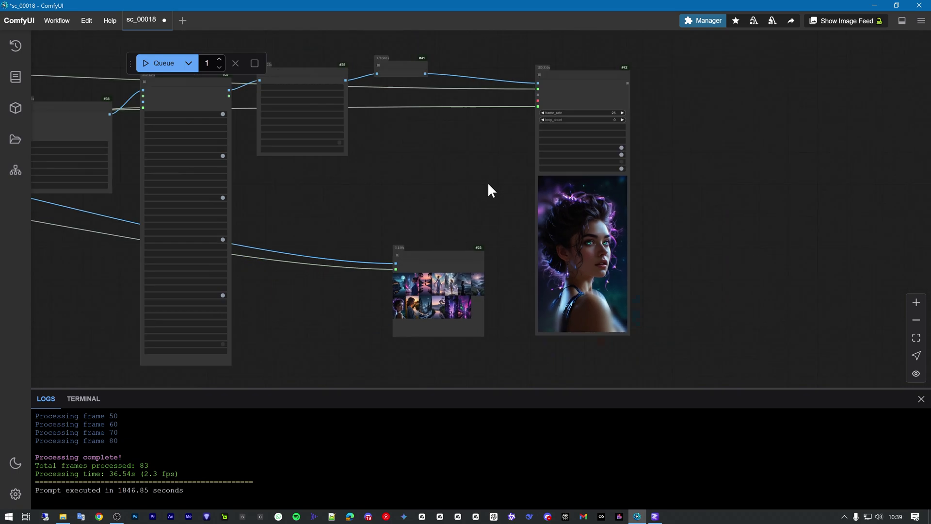
{"action": "scroll", "coordinate": [400, 210], "scroll_direction": "down", "scroll_amount": 3}
{"action": "scroll", "coordinate": [422, 270], "scroll_direction": "right", "scroll_amount": 3}
{"action": "scroll", "coordinate": [398, 287], "scroll_direction": "left", "scroll_amount": 4}
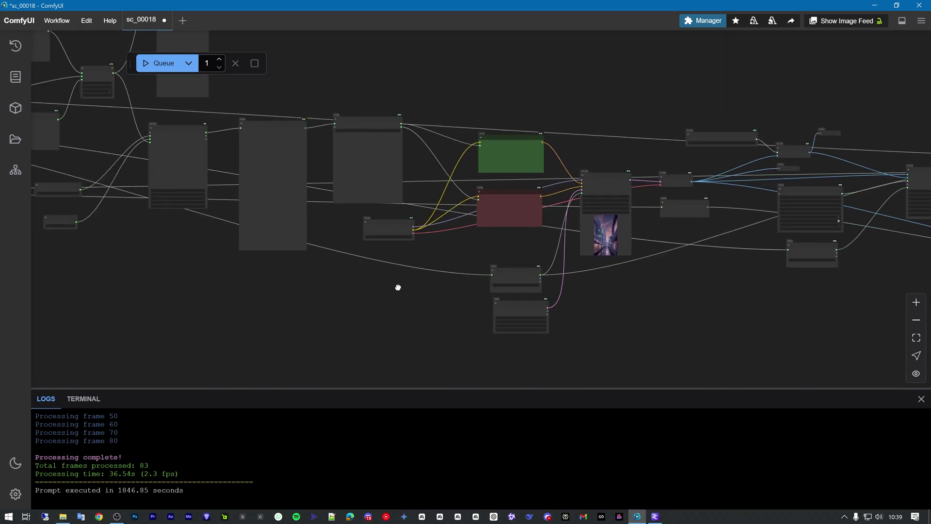
{"action": "scroll", "coordinate": [398, 287], "scroll_direction": "left", "scroll_amount": 5}
{"action": "scroll", "coordinate": [402, 343], "scroll_direction": "up", "scroll_amount": 5}
{"action": "scroll", "coordinate": [198, 203], "scroll_direction": "up", "scroll_amount": 1}
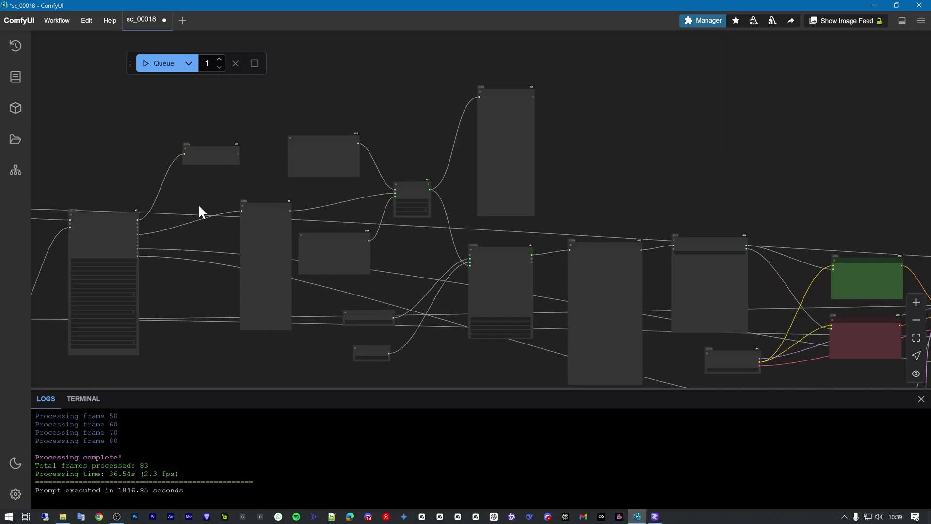
{"action": "scroll", "coordinate": [167, 249], "scroll_direction": "up", "scroll_amount": 3}
{"action": "left_click_drag", "start_coordinate": [167, 249], "coordinate": [418, 234]}
{"action": "scroll", "coordinate": [245, 264], "scroll_direction": "up", "scroll_amount": 5}
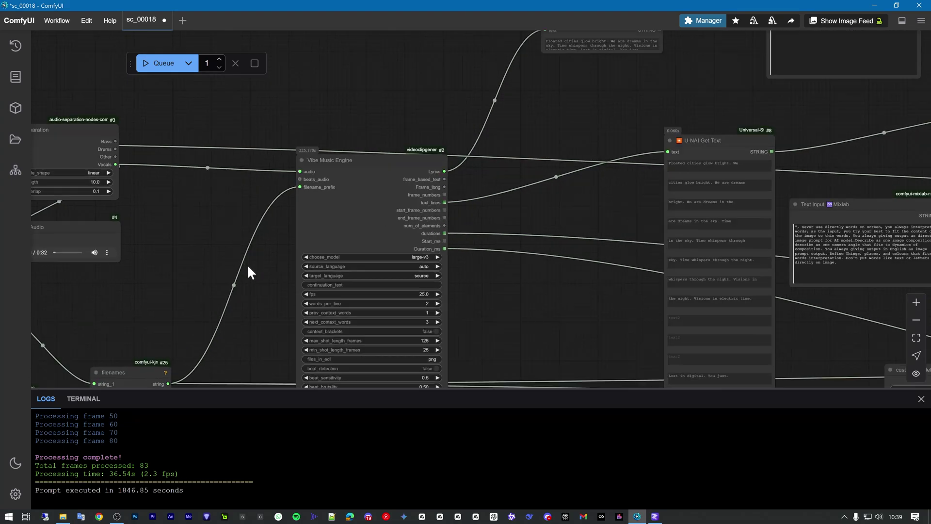
Select the Vibe Music Engine node and read the first lyric line in U-NAI Get Text
{"action": "left_click", "coordinate": [370, 200]}
{"action": "scroll", "coordinate": [236, 275], "scroll_direction": "down", "scroll_amount": 5}
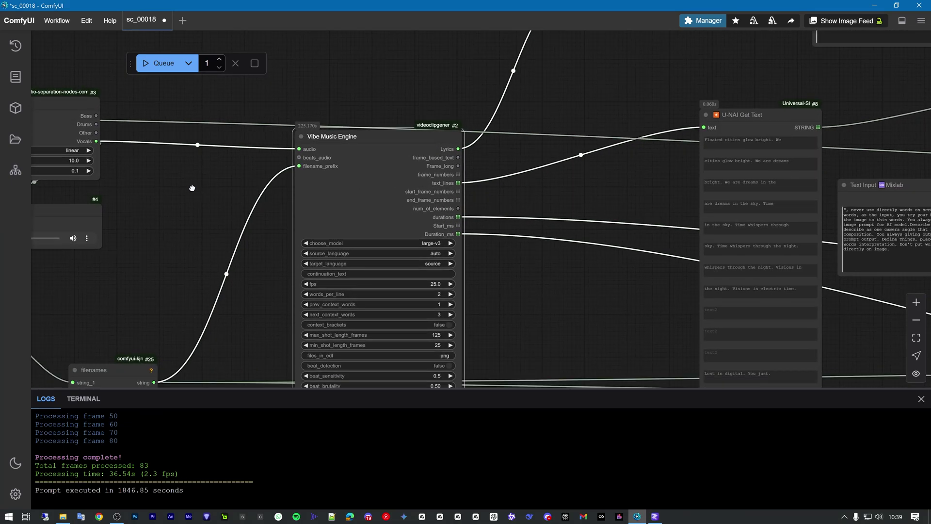
{"action": "scroll", "coordinate": [203, 218], "scroll_direction": "right", "scroll_amount": 4}
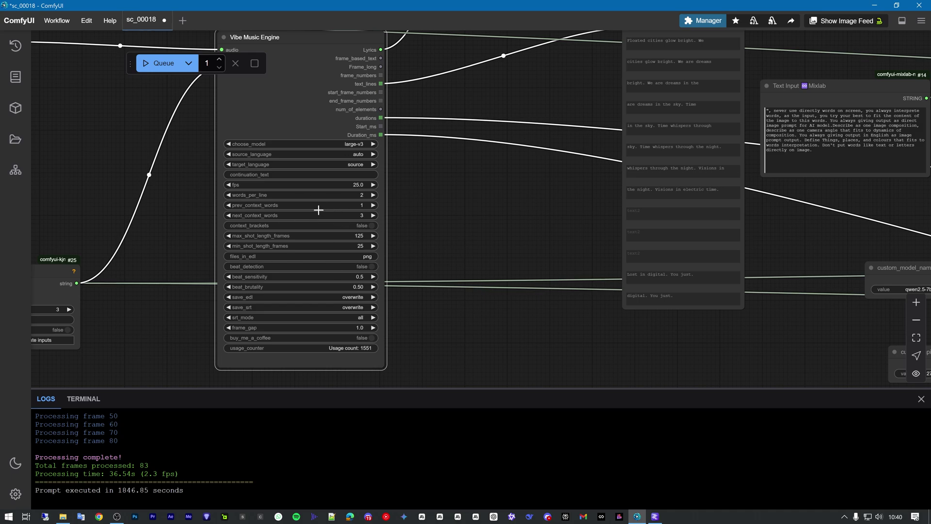
{"action": "scroll", "coordinate": [141, 255], "scroll_direction": "down", "scroll_amount": 4}
{"action": "scroll", "coordinate": [170, 238], "scroll_direction": "up", "scroll_amount": 4}
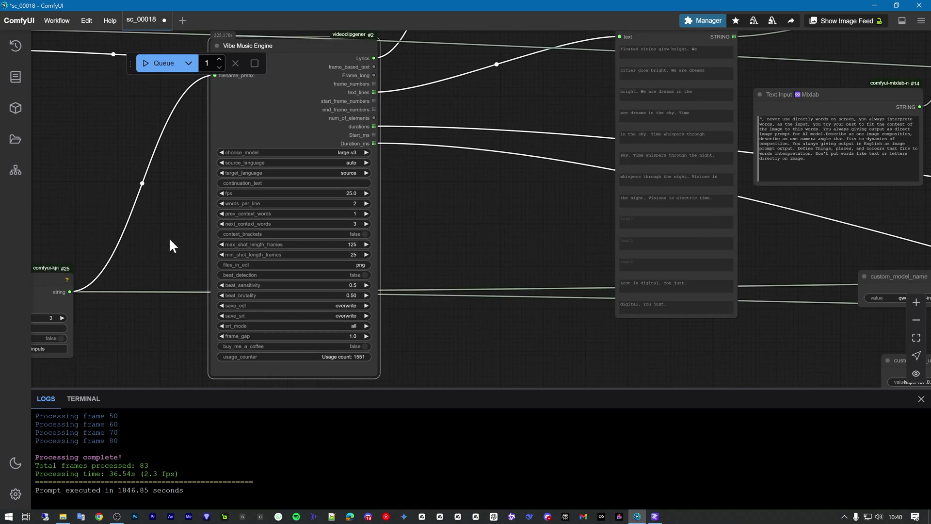
{"action": "left_click_drag", "start_coordinate": [556, 204], "coordinate": [233, 253]}
{"action": "left_click", "coordinate": [333, 81]}
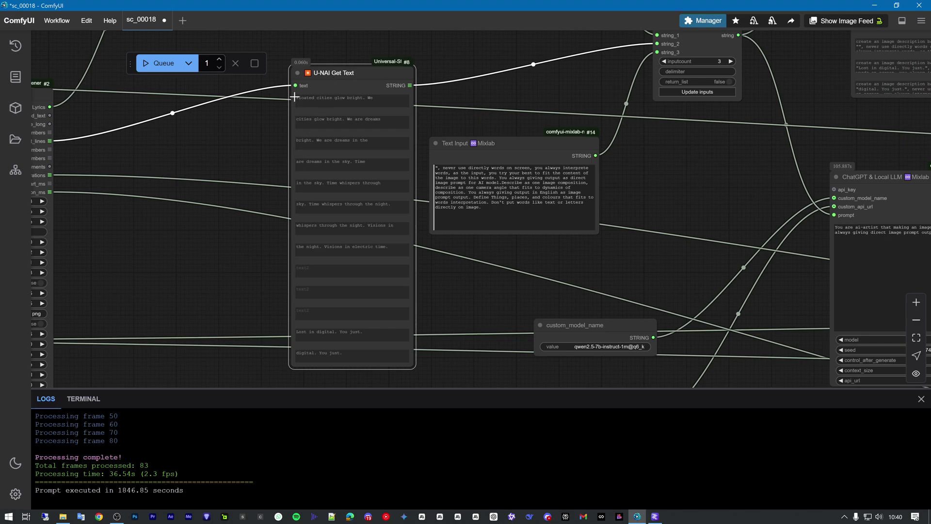
{"action": "left_click_drag", "start_coordinate": [297, 98], "coordinate": [422, 102]}
Reposition the Text Input #13 and #14 nodes and check their prompt and instruction text
{"action": "left_click_drag", "start_coordinate": [567, 95], "coordinate": [322, 189]}
{"action": "scroll", "coordinate": [301, 182], "scroll_direction": "down", "scroll_amount": 3}
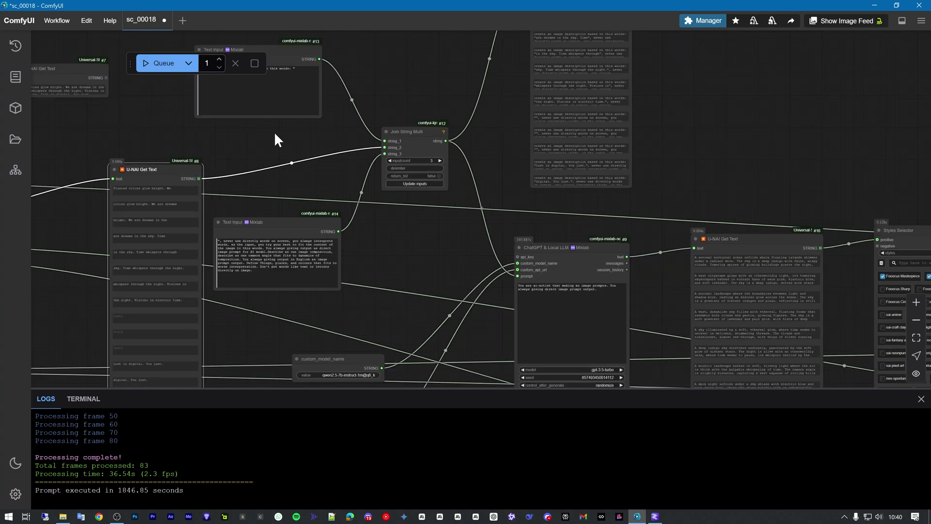
{"action": "left_click_drag", "start_coordinate": [275, 136], "coordinate": [308, 162]}
{"action": "left_click_drag", "start_coordinate": [290, 72], "coordinate": [306, 77]}
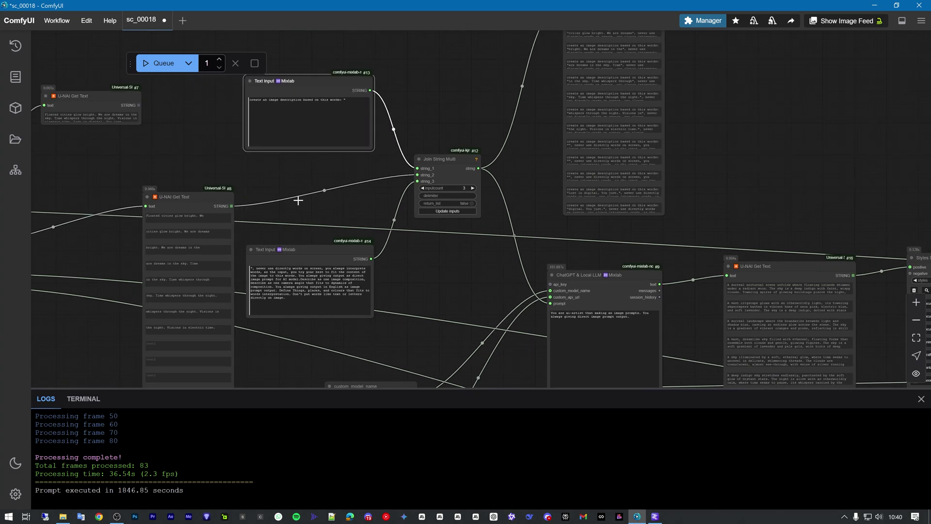
{"action": "left_click_drag", "start_coordinate": [295, 252], "coordinate": [317, 233]}
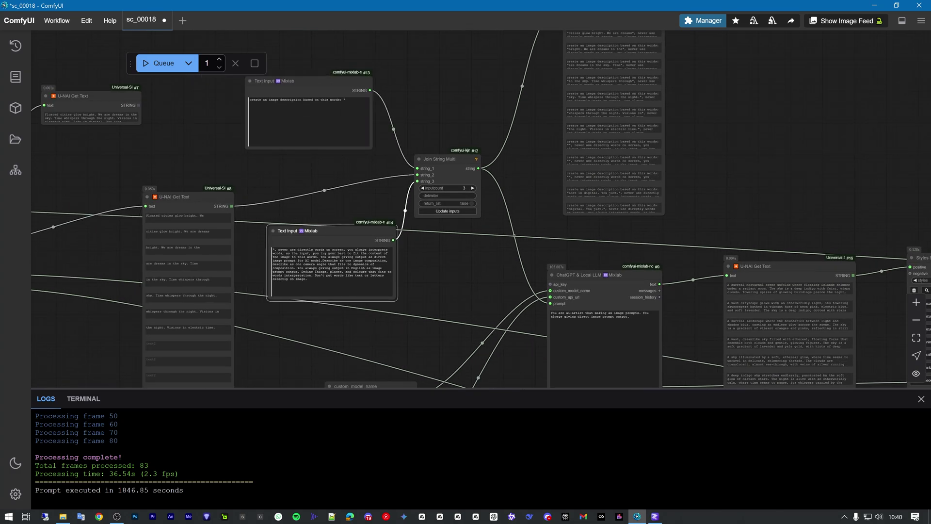
{"action": "left_click", "coordinate": [245, 102]}
{"action": "left_click", "coordinate": [345, 271]}
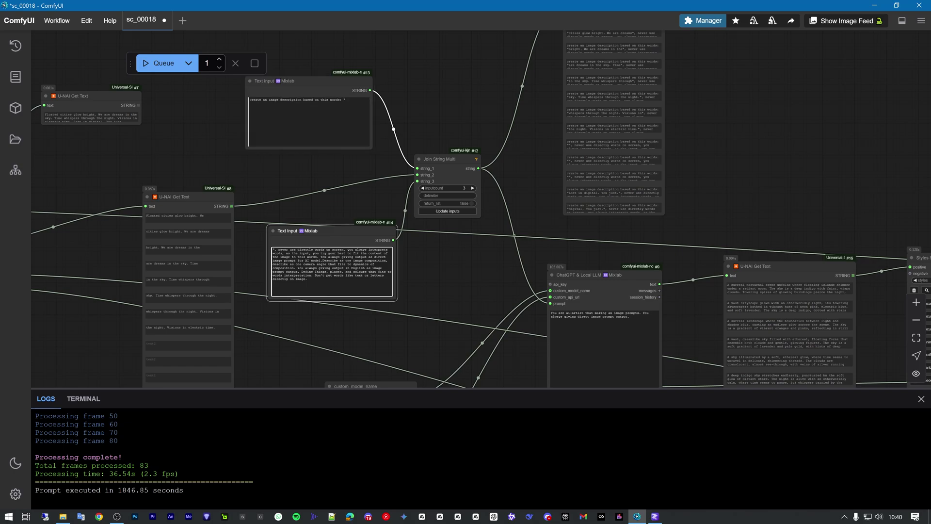
Review the image-prompt list, Styles Selector and Load Checkpoint nodes on the way to KSampler
{"action": "left_click_drag", "start_coordinate": [508, 333], "coordinate": [210, 205]}
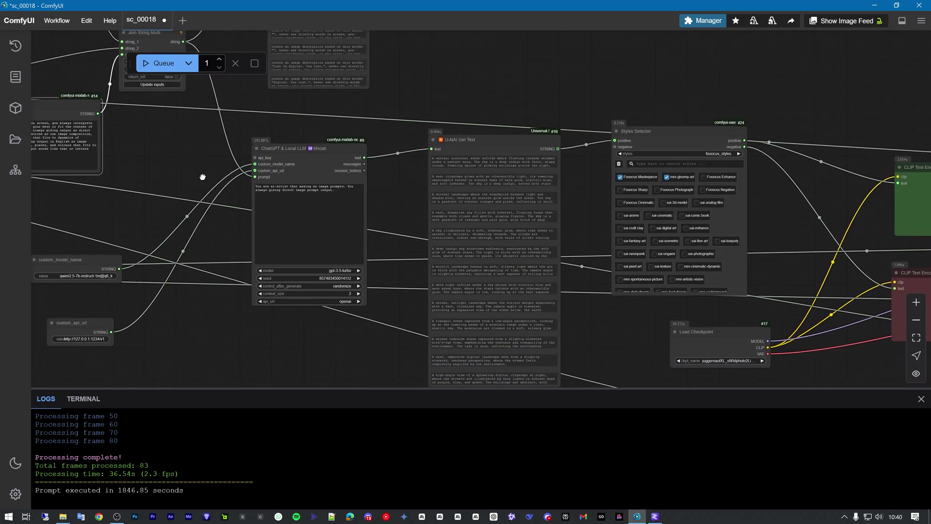
{"action": "left_click", "coordinate": [492, 160]}
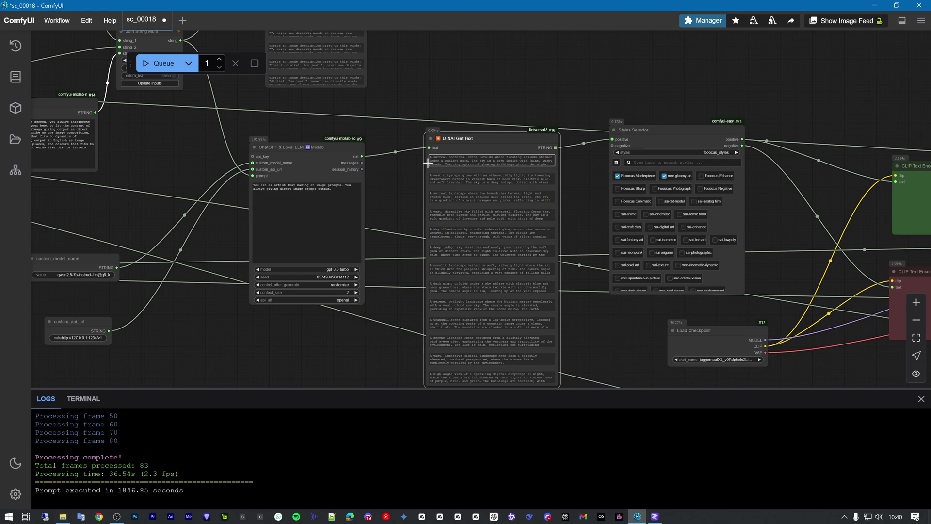
{"action": "left_click_drag", "start_coordinate": [595, 229], "coordinate": [401, 187]}
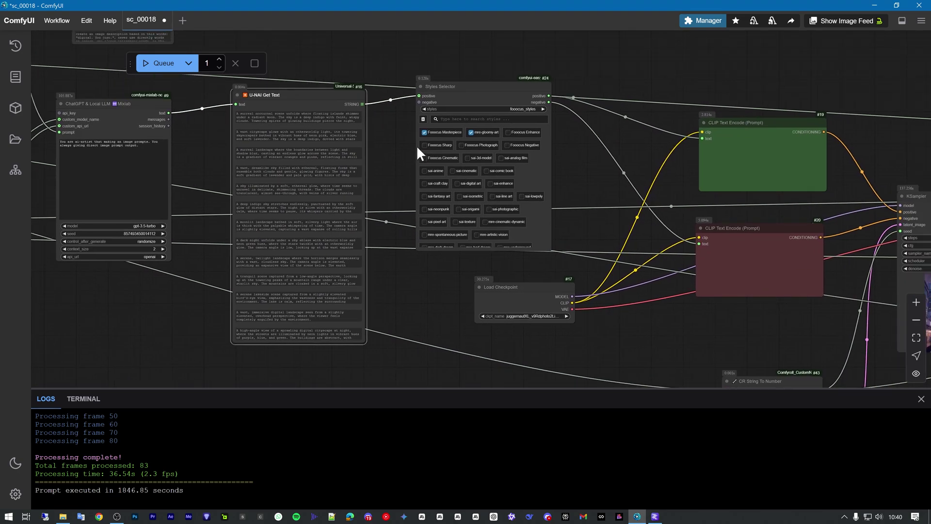
{"action": "left_click", "coordinate": [476, 89]}
{"action": "left_click", "coordinate": [513, 290]}
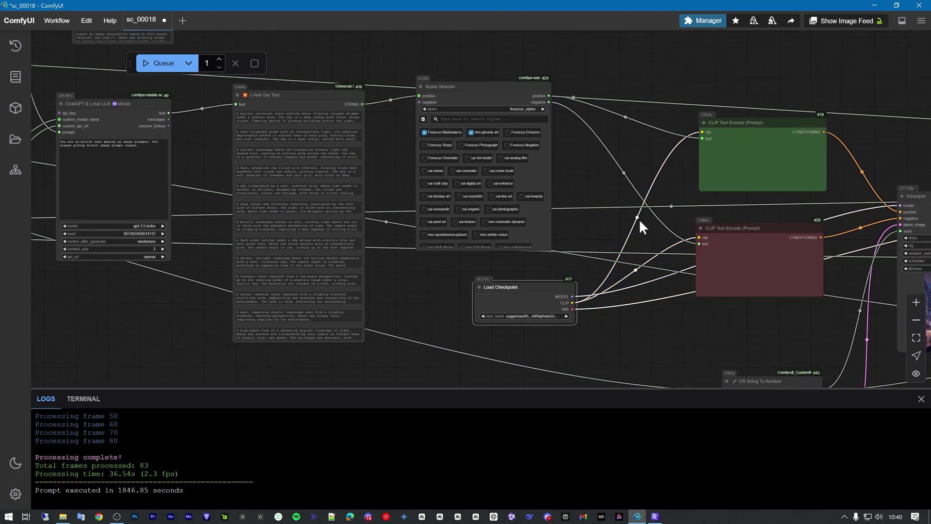
{"action": "left_click_drag", "start_coordinate": [576, 193], "coordinate": [15, 108]}
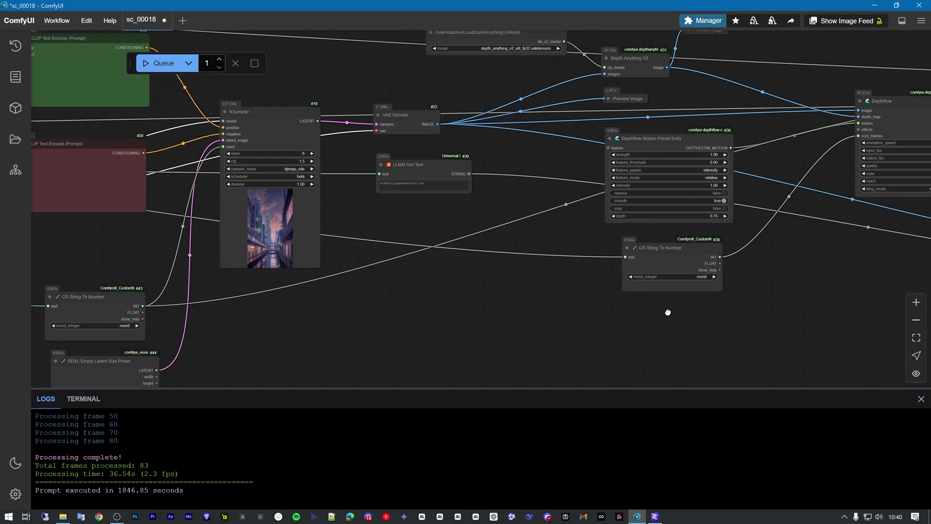
Box-select the Depth Anything V2, Depthflow, Wiggle and Optical Compensation nodes, zooming over the section
{"action": "scroll", "coordinate": [420, 307], "scroll_direction": "down", "scroll_amount": 5}
{"action": "scroll", "coordinate": [414, 282], "scroll_direction": "right", "scroll_amount": 2}
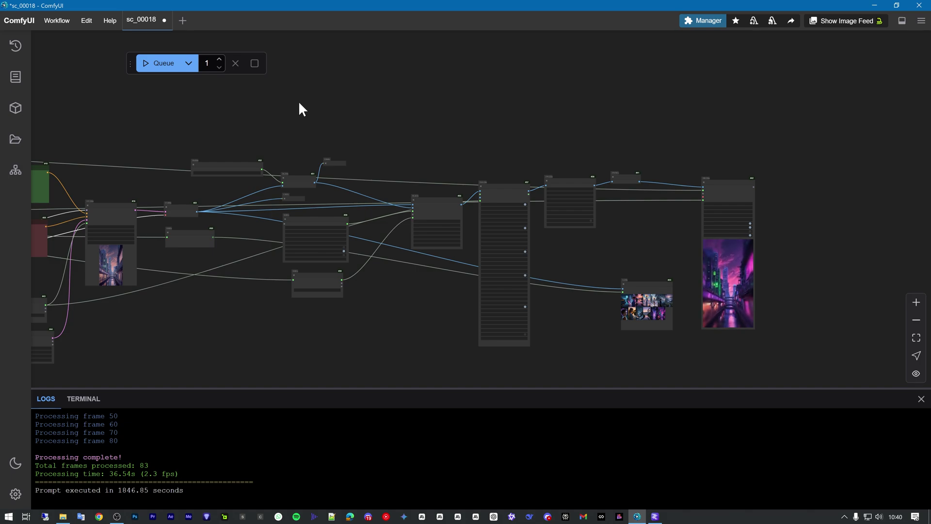
{"action": "left_click_drag", "start_coordinate": [299, 100], "coordinate": [588, 367]}
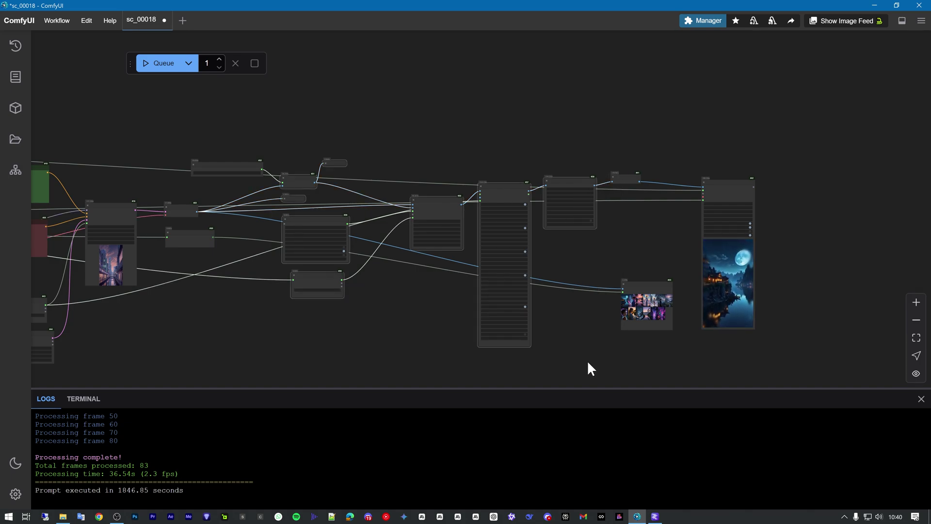
{"action": "scroll", "coordinate": [319, 197], "scroll_direction": "up", "scroll_amount": 4}
{"action": "scroll", "coordinate": [317, 193], "scroll_direction": "up", "scroll_amount": 4}
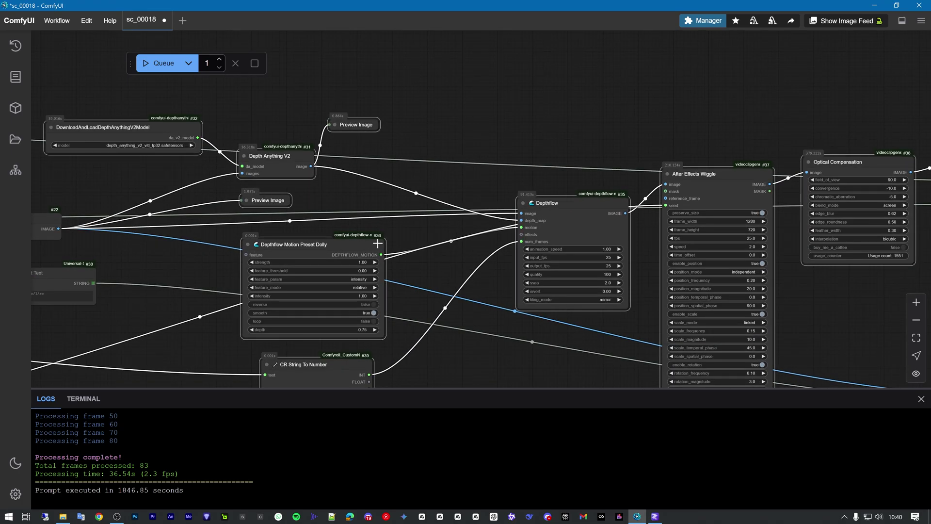
{"action": "scroll", "coordinate": [434, 122], "scroll_direction": "down", "scroll_amount": 6}
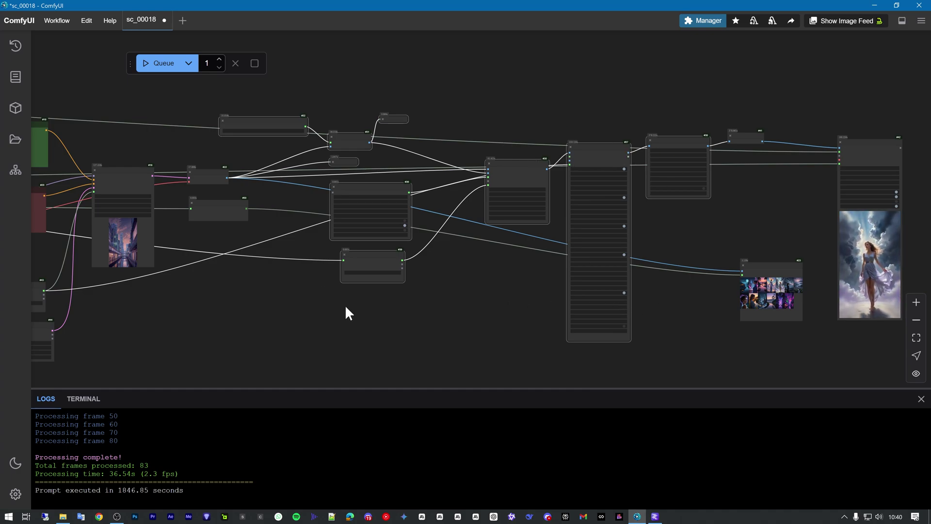
{"action": "scroll", "coordinate": [358, 312], "scroll_direction": "up", "scroll_amount": 3}
{"action": "scroll", "coordinate": [516, 332], "scroll_direction": "up", "scroll_amount": 3}
{"action": "scroll", "coordinate": [441, 296], "scroll_direction": "down", "scroll_amount": 2}
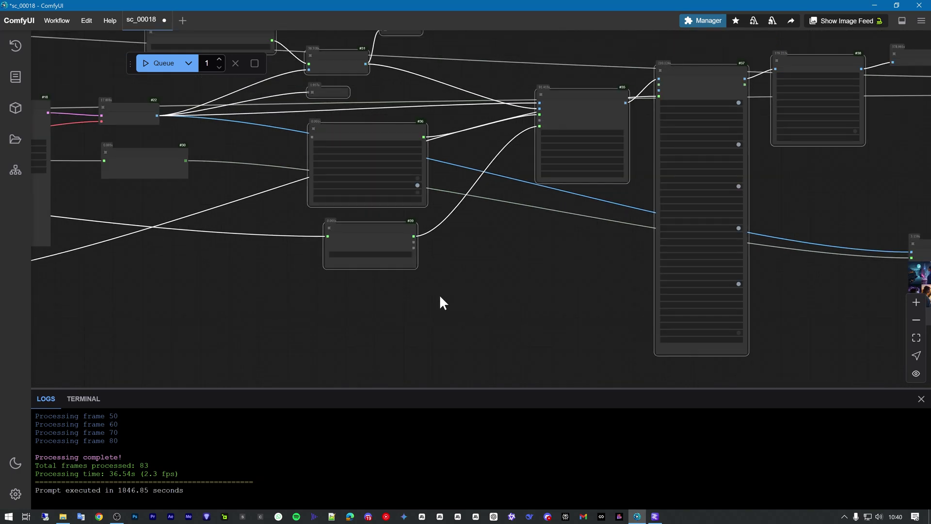
{"action": "scroll", "coordinate": [439, 296], "scroll_direction": "down", "scroll_amount": 4}
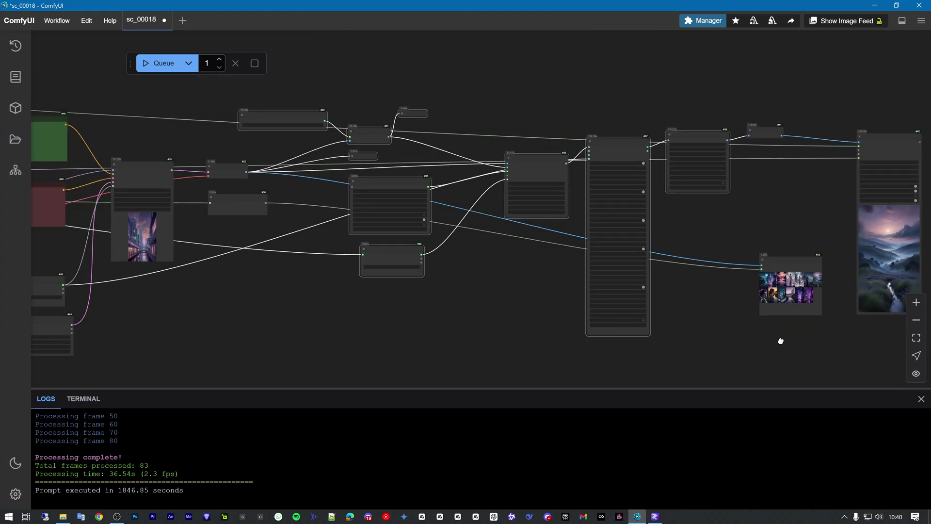
Zoom in on the Save Image scene images and the Video Combine preview
{"action": "left_click_drag", "start_coordinate": [781, 341], "coordinate": [587, 318]}
{"action": "scroll", "coordinate": [694, 249], "scroll_direction": "up", "scroll_amount": 4}
{"action": "scroll", "coordinate": [633, 313], "scroll_direction": "up", "scroll_amount": 4}
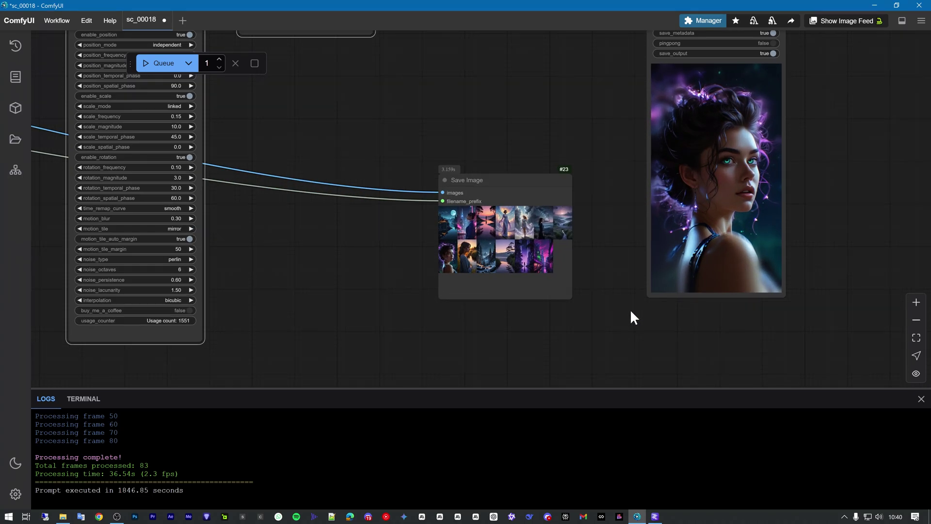
{"action": "left_click_drag", "start_coordinate": [611, 205], "coordinate": [555, 268]}
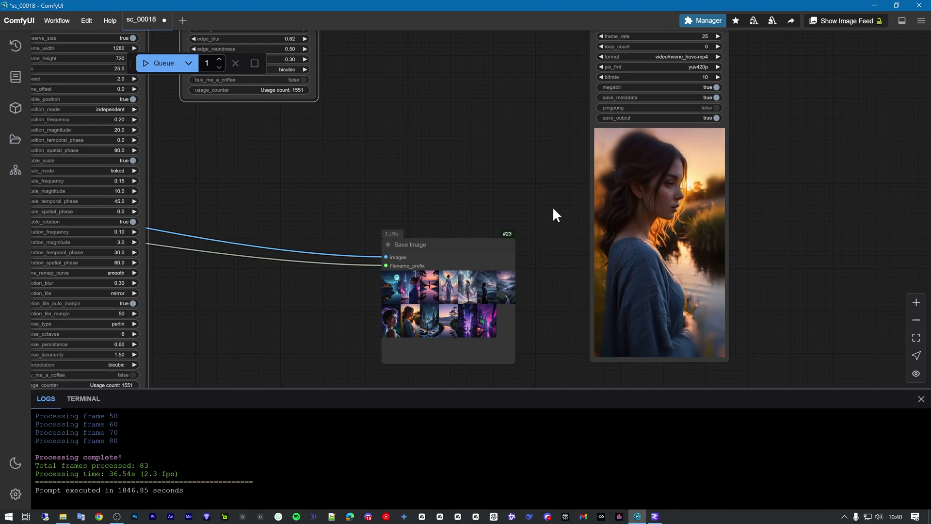
{"action": "scroll", "coordinate": [552, 205], "scroll_direction": "down", "scroll_amount": 2}
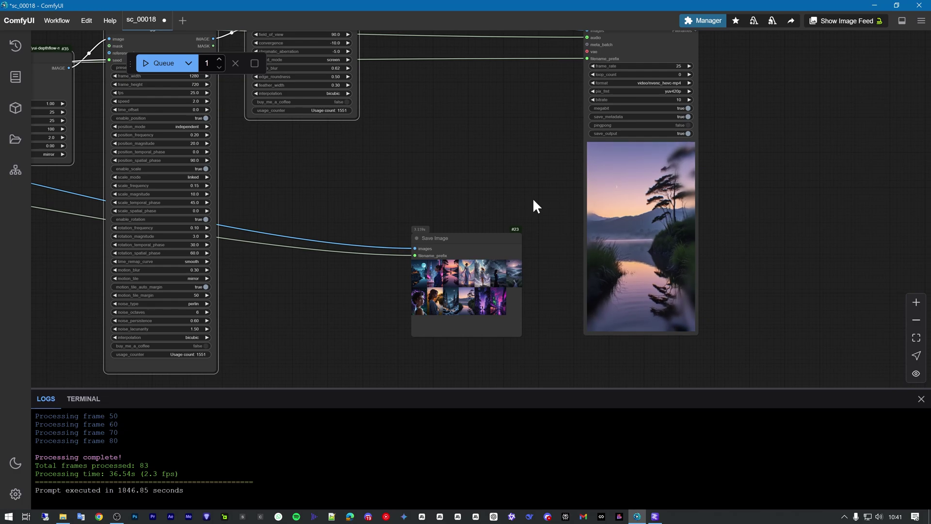
{"action": "left_click_drag", "start_coordinate": [470, 177], "coordinate": [472, 177]}
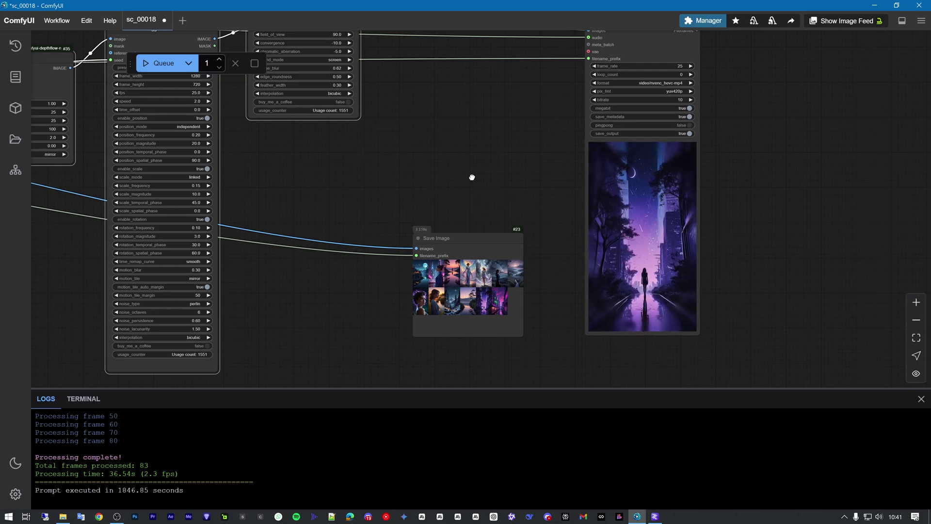
{"action": "scroll", "coordinate": [532, 172], "scroll_direction": "down", "scroll_amount": 9}
{"action": "scroll", "coordinate": [376, 228], "scroll_direction": "up", "scroll_amount": 6}
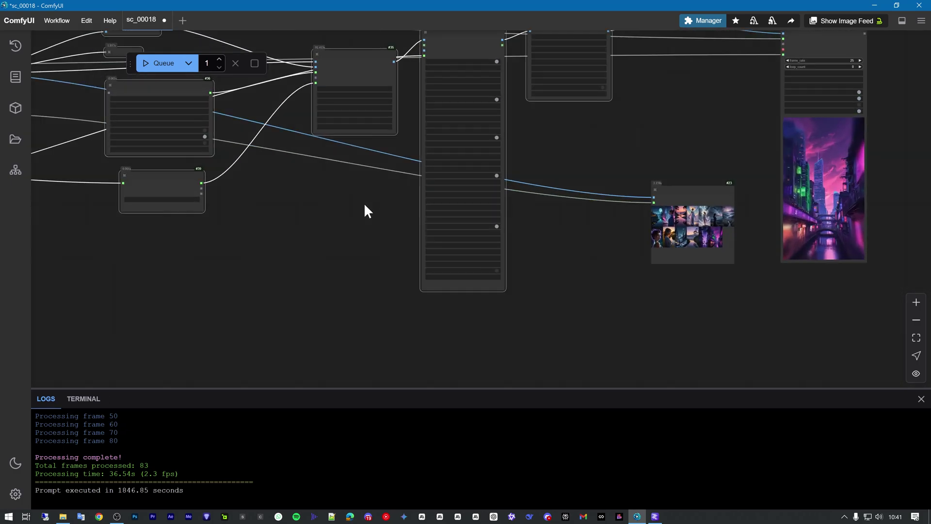
{"action": "scroll", "coordinate": [364, 208], "scroll_direction": "up", "scroll_amount": 8}
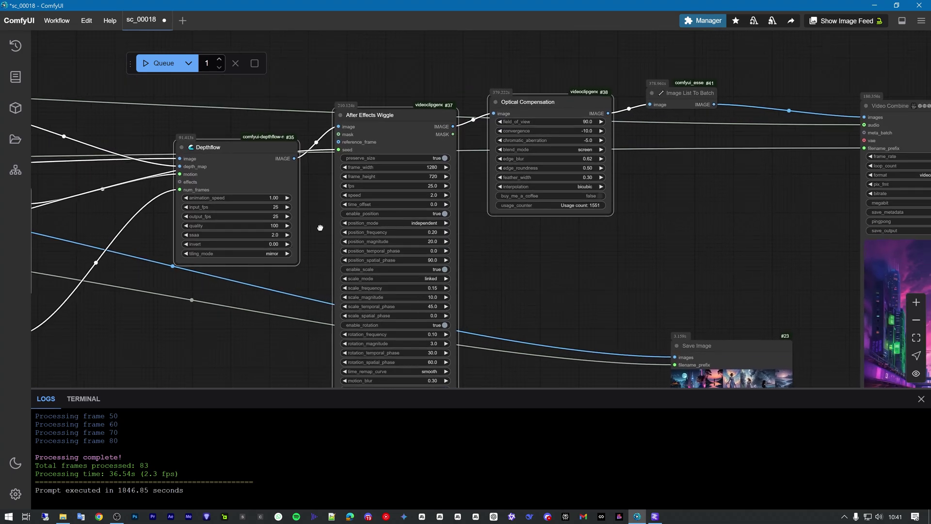
Select the After Effects Wiggle and Optical Compensation nodes and return to the video preview
{"action": "left_click", "coordinate": [398, 114]}
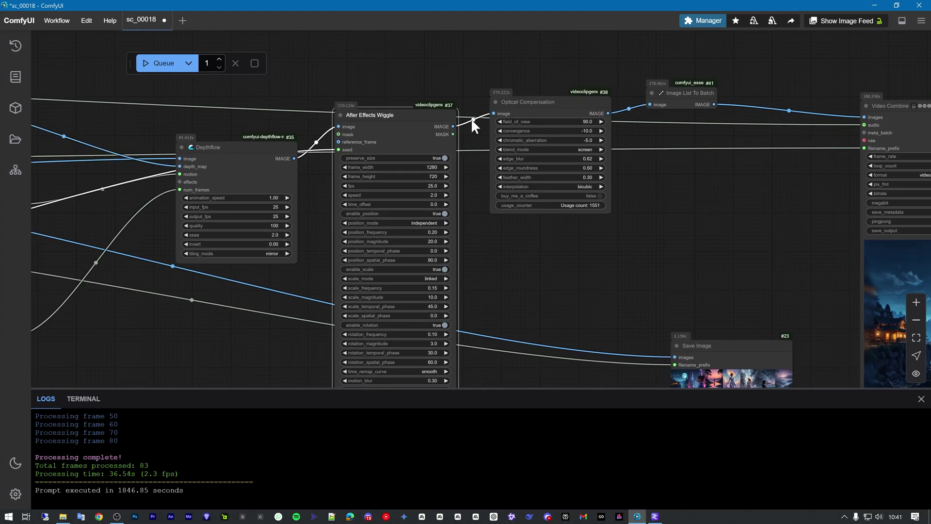
{"action": "left_click", "coordinate": [543, 112]}
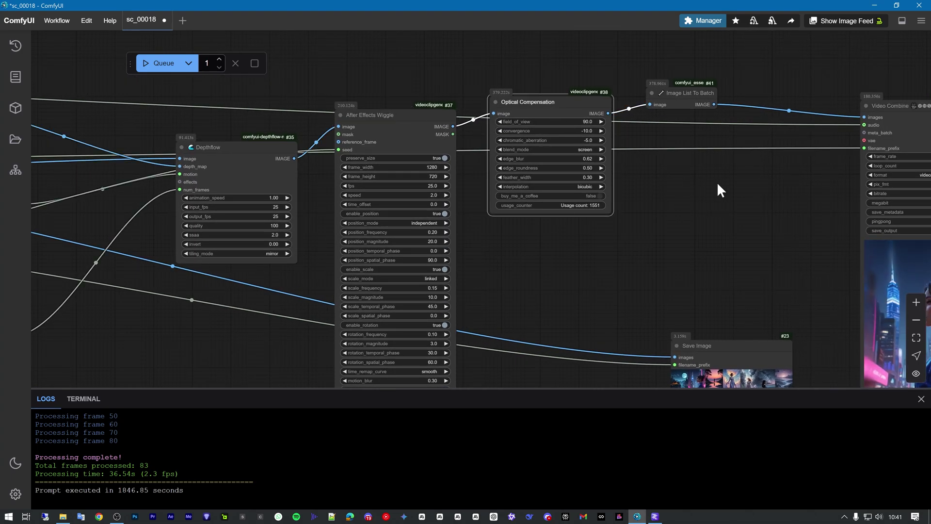
{"action": "left_click_drag", "start_coordinate": [672, 170], "coordinate": [336, 85]}
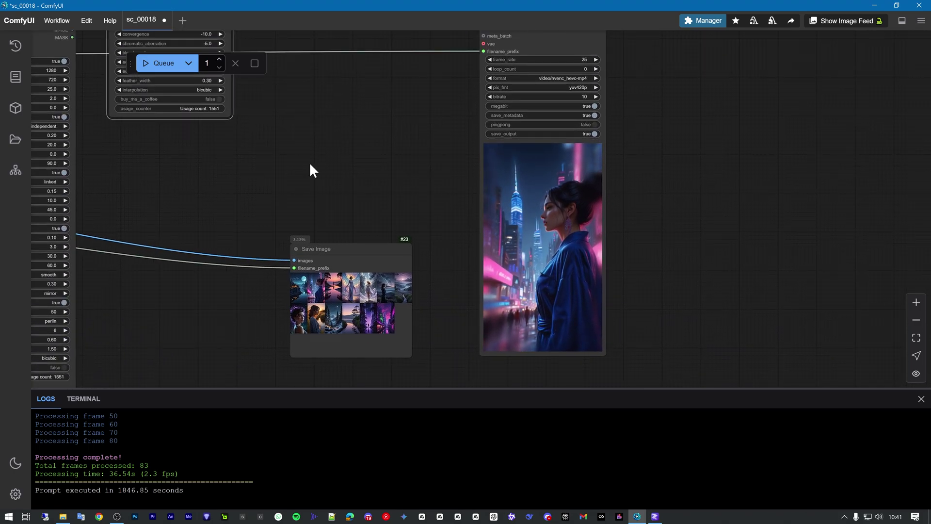